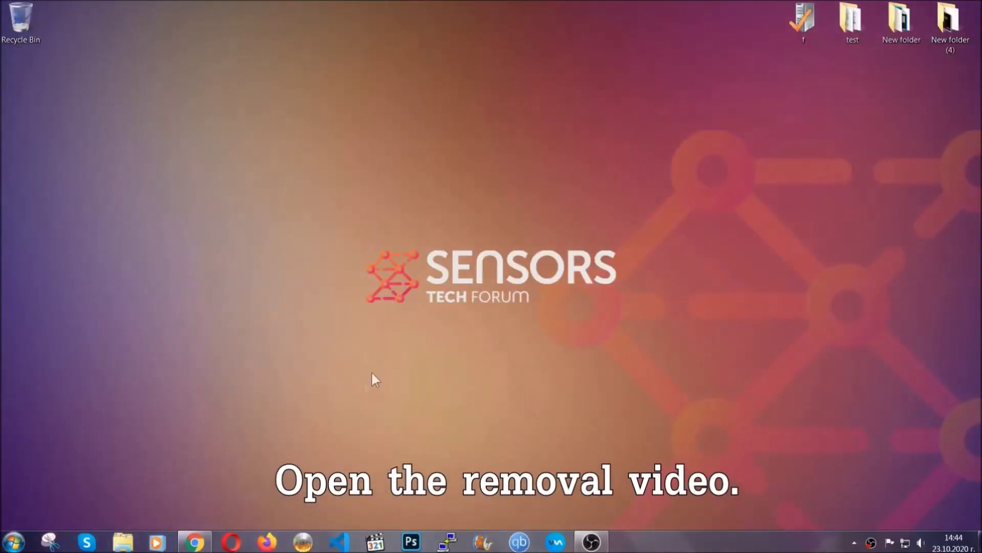
# Open the SensorsTechForum ransomware article from the video description and download SpyHunter-Installer.exe
pyautogui.click(194, 544)
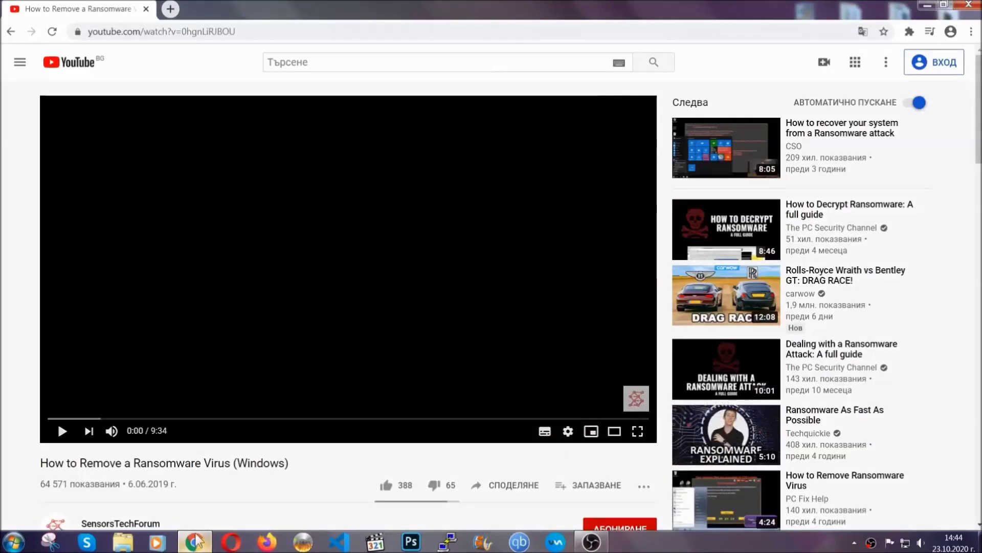
pyautogui.scroll(-4, 180, 419)
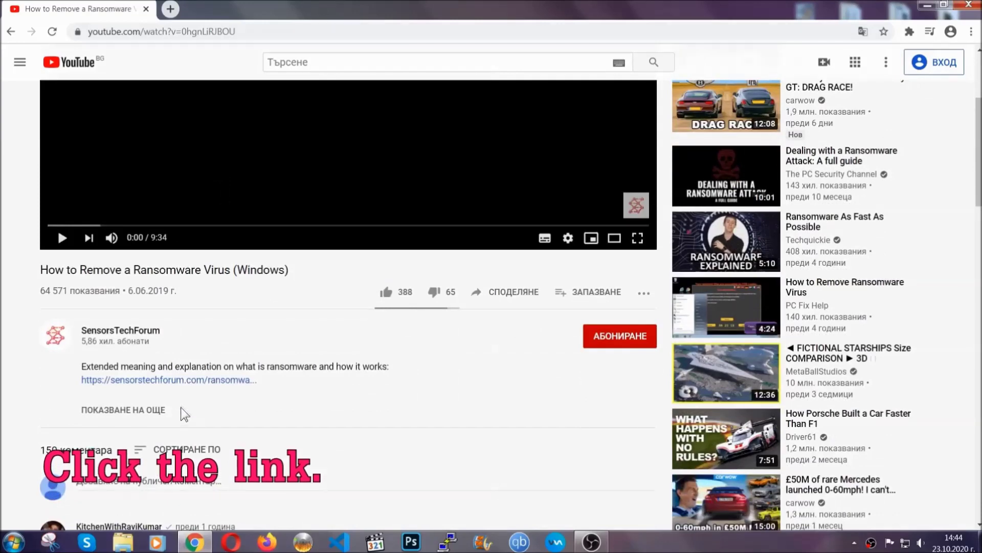
pyautogui.click(194, 379)
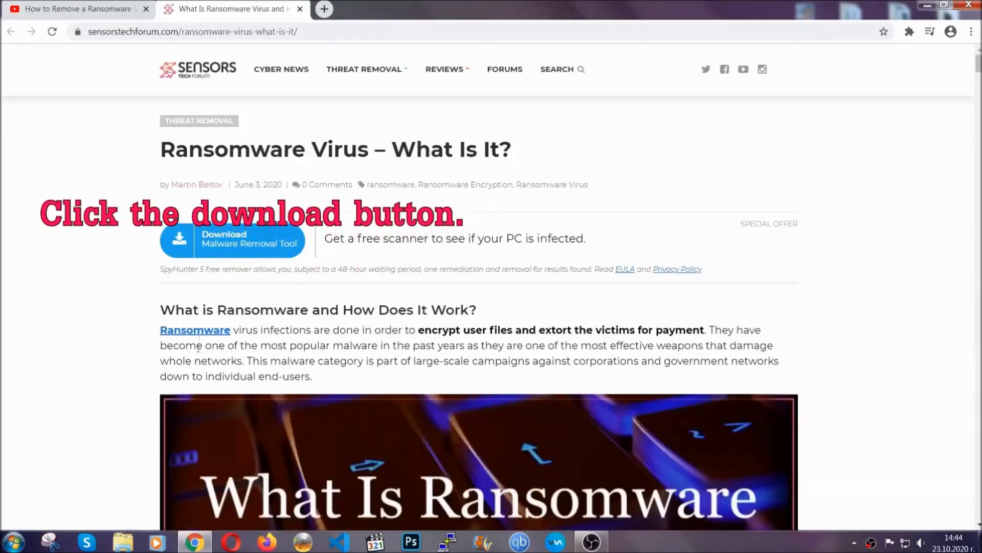
pyautogui.click(224, 244)
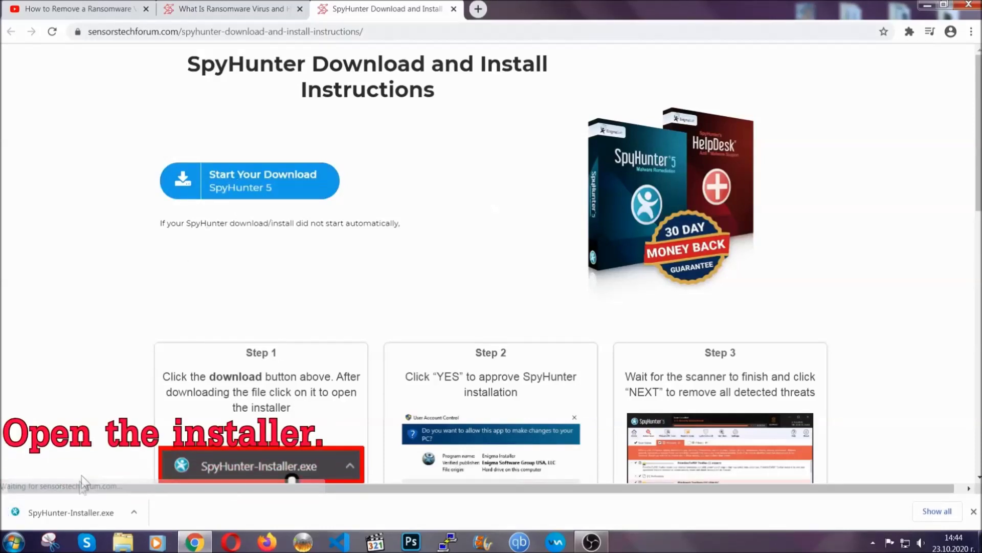
# Run SpyHunter-Installer.exe and install SpyHunter 5 in English, accepting the EULA and Privacy Policy
pyautogui.click(70, 513)
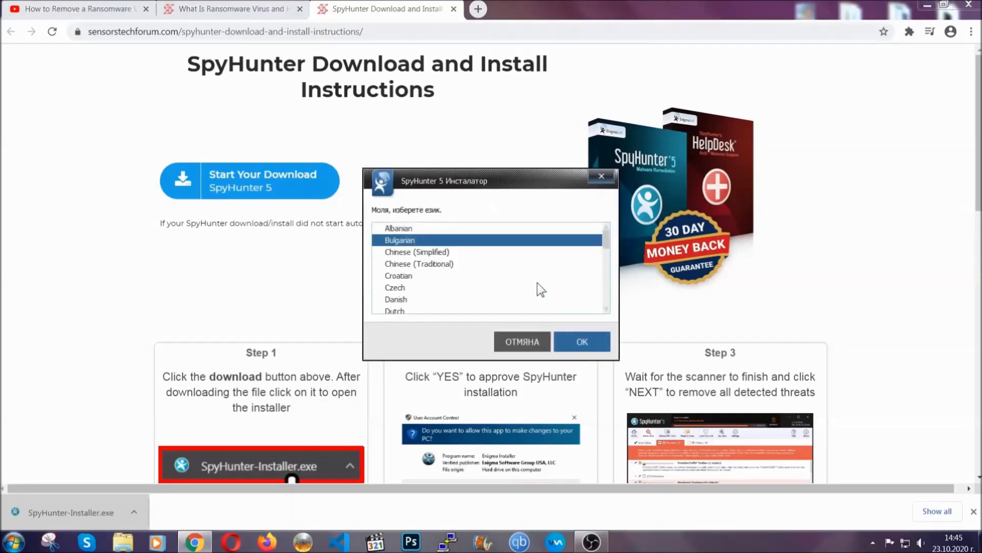
pyautogui.scroll(-1, 504, 282)
pyautogui.click(461, 280)
pyautogui.click(570, 340)
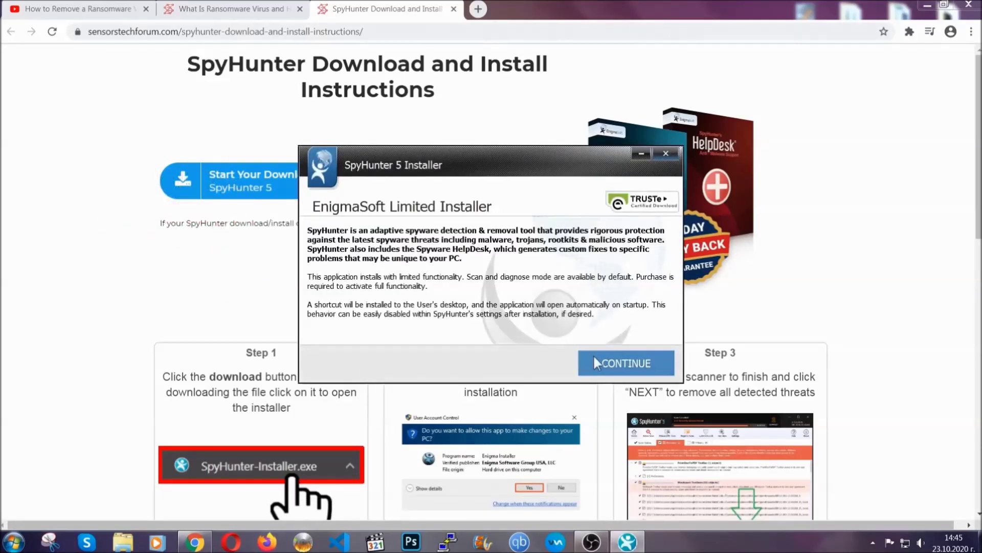
pyautogui.click(594, 358)
pyautogui.click(562, 331)
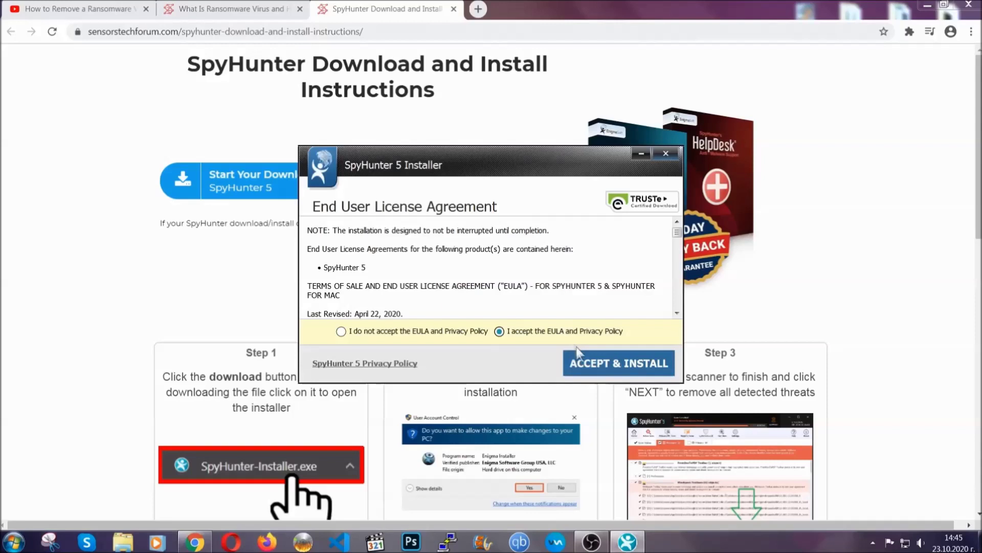
pyautogui.click(586, 358)
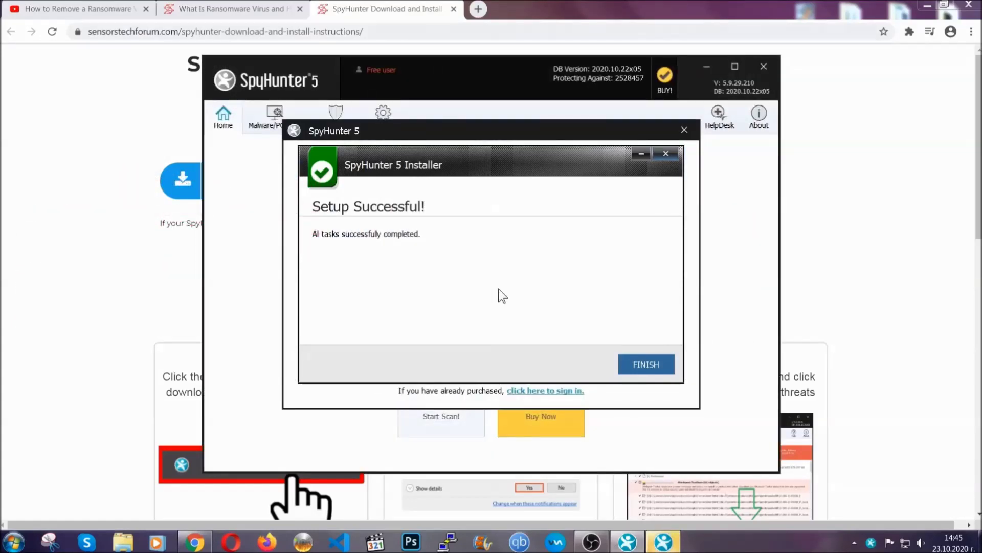
pyautogui.click(630, 366)
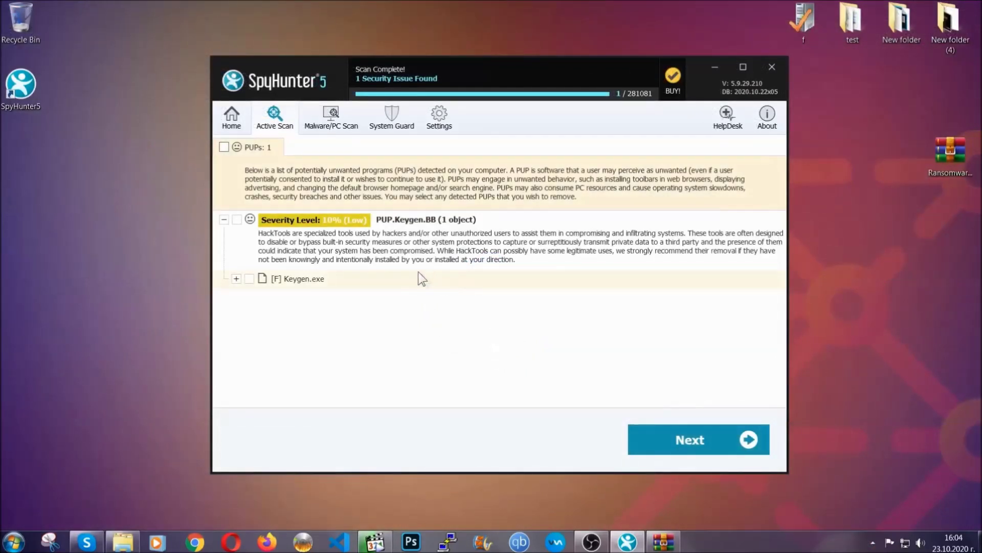
# After the scan, tick the PUPs checkbox so PUP.Keygen.BB (Keygen.exe) is marked for removal
pyautogui.click(224, 148)
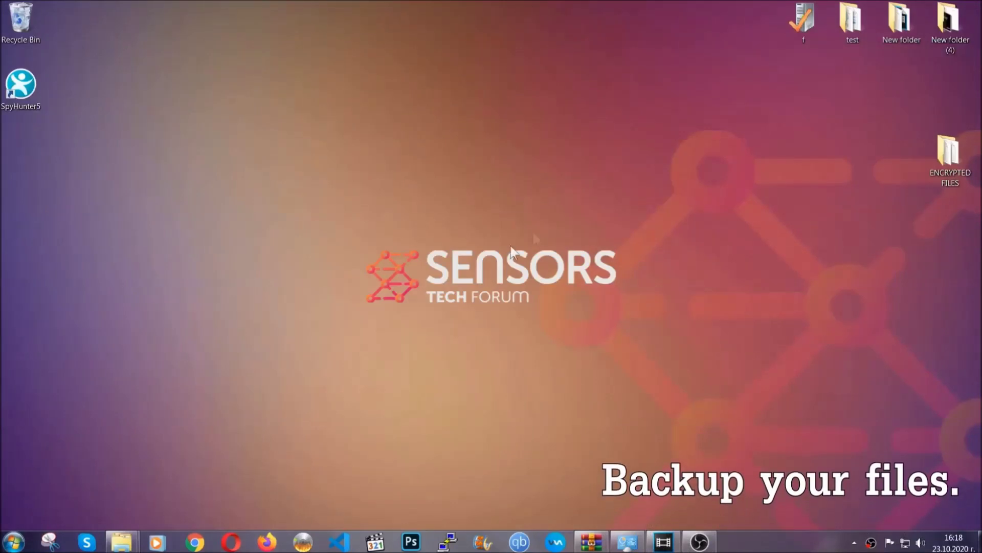
# Copy all six .efji files in the ENCRYPTED FILES folder
pyautogui.doubleClick(944, 157)
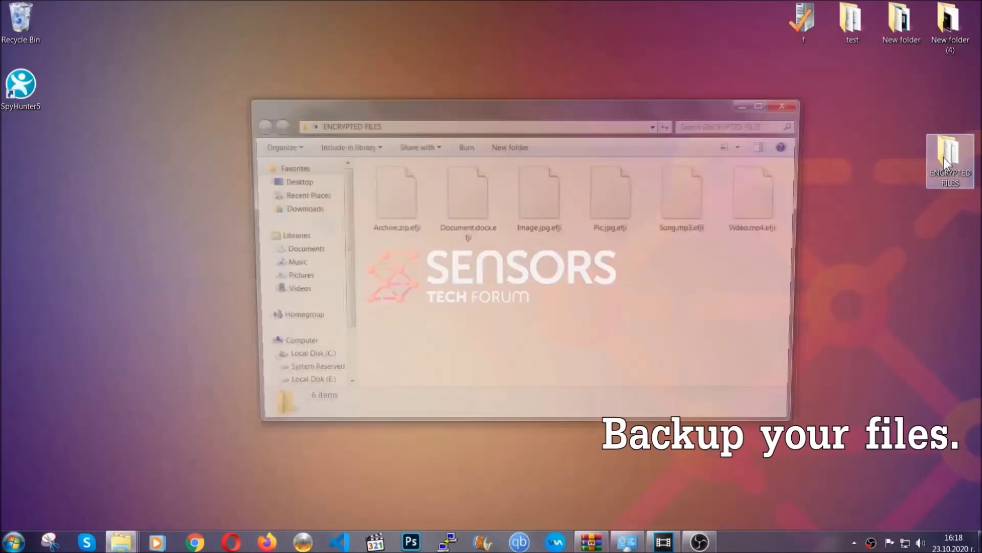
pyautogui.moveTo(368, 262); pyautogui.dragTo(769, 182)
pyautogui.rightClick(769, 183)
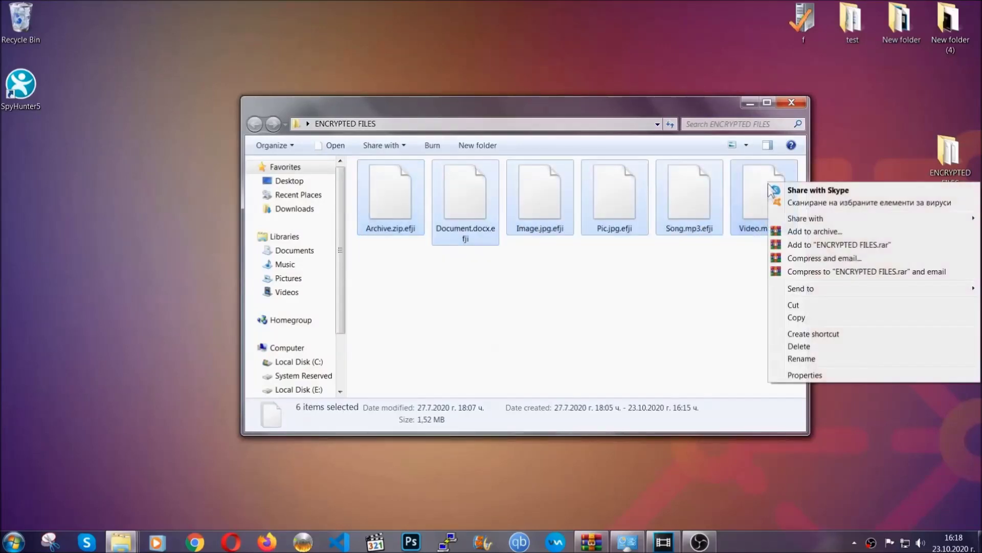
pyautogui.click(796, 319)
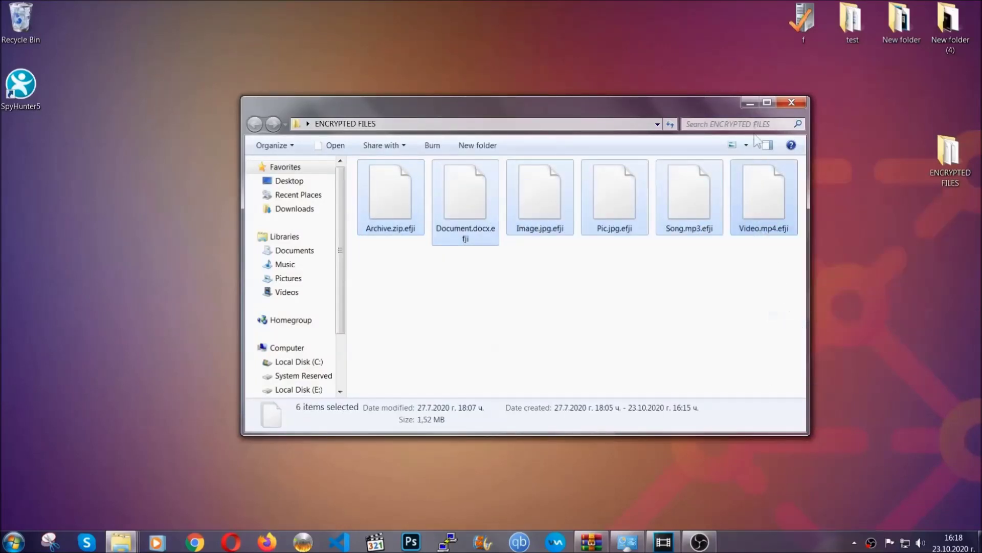
# Paste the six copied files onto FLASH DRIVE (H:) and close the window
pyautogui.click(750, 103)
pyautogui.click(13, 541)
pyautogui.click(187, 382)
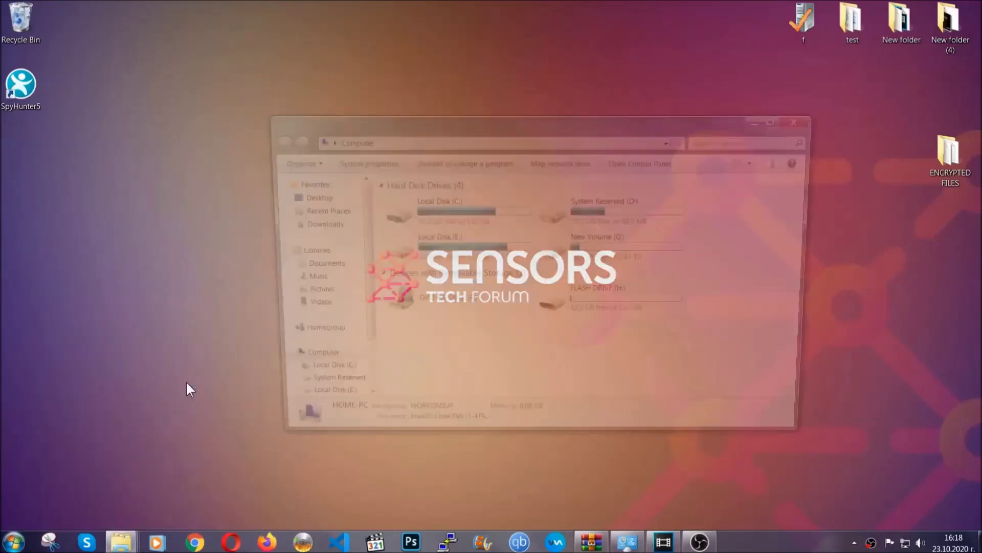
pyautogui.doubleClick(619, 300)
pyautogui.rightClick(425, 228)
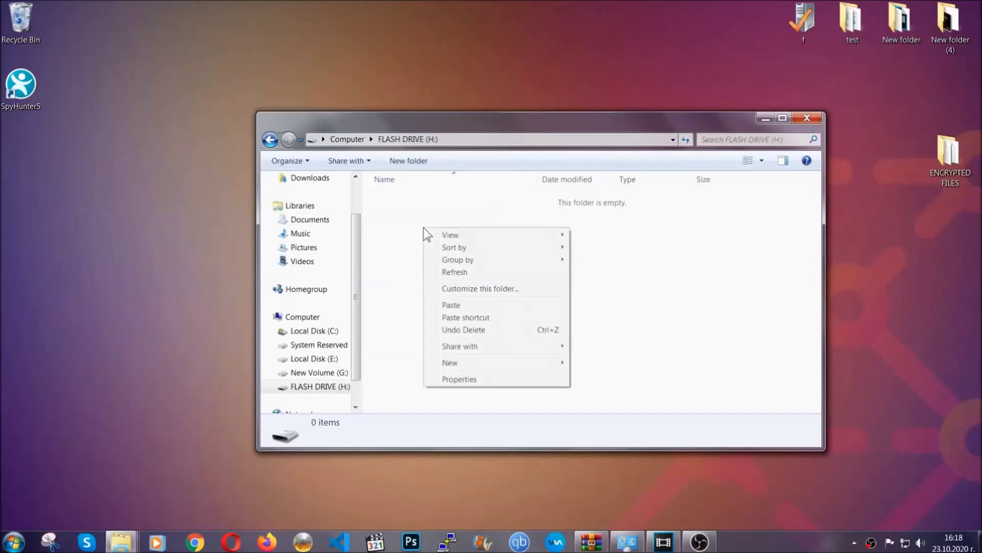
pyautogui.click(447, 306)
pyautogui.click(447, 306)
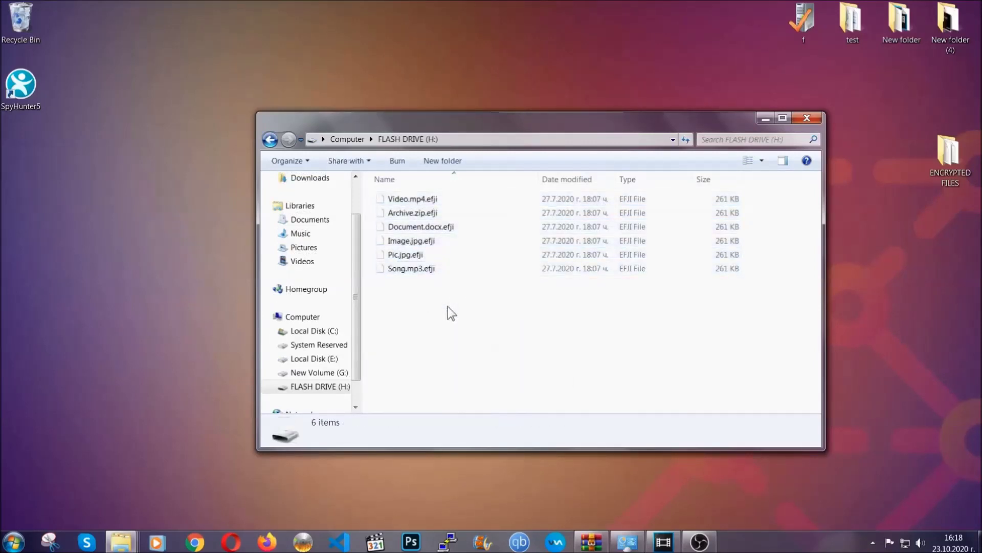
pyautogui.click(808, 117)
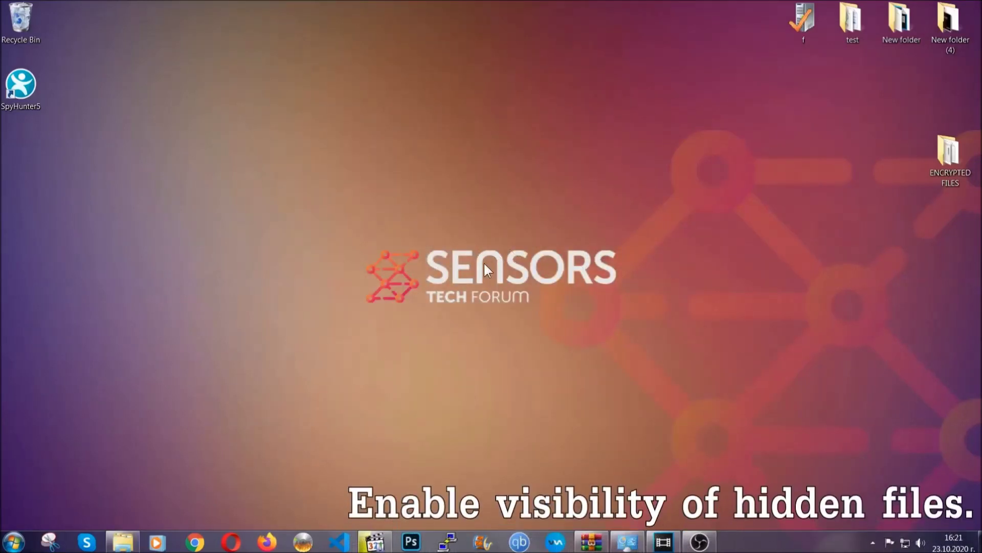
# Search for the hidden files and folders setting and enable 'Show hidden files, folders, and drives'
pyautogui.click(13, 541)
pyautogui.click(41, 511)
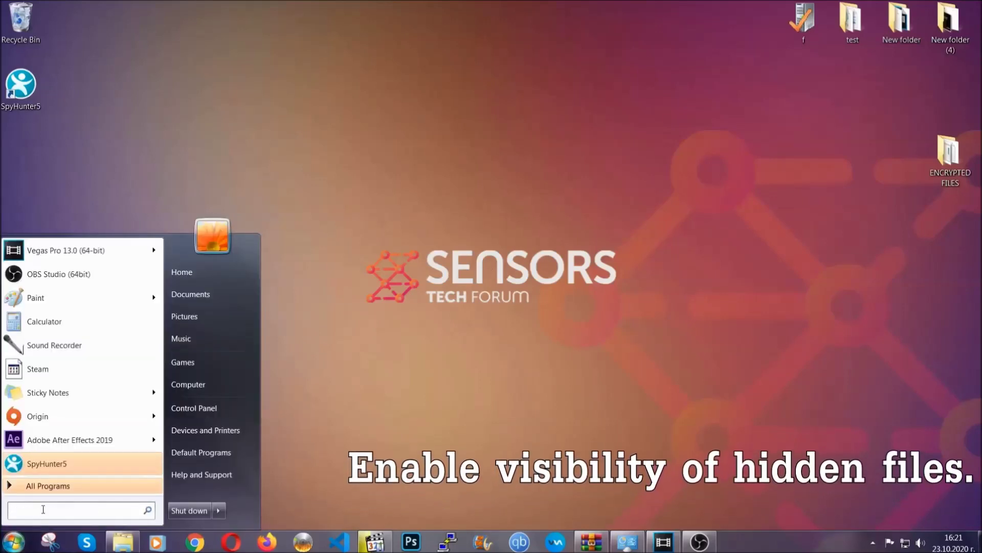
pyautogui.write('showh')
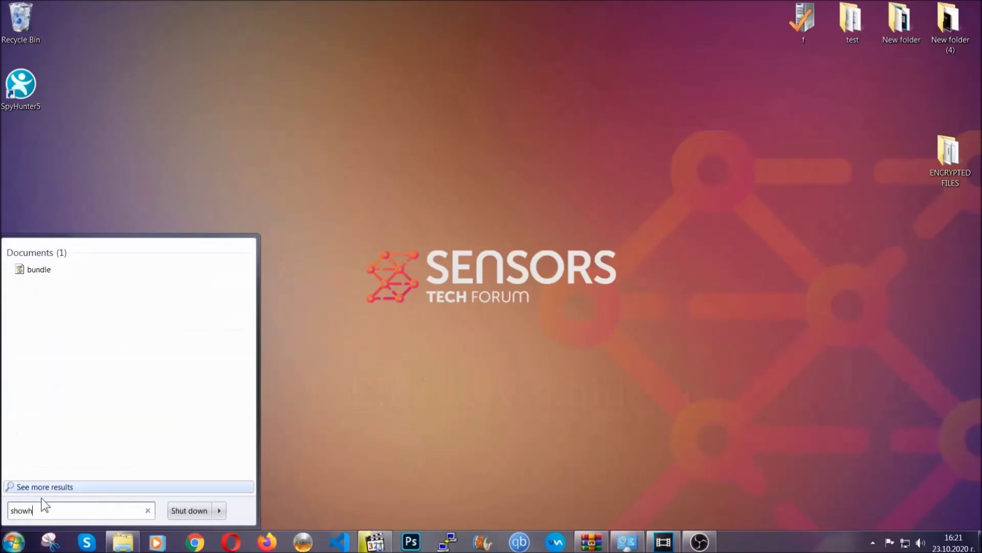
pyautogui.press('BackSpace')
pyautogui.write('h')
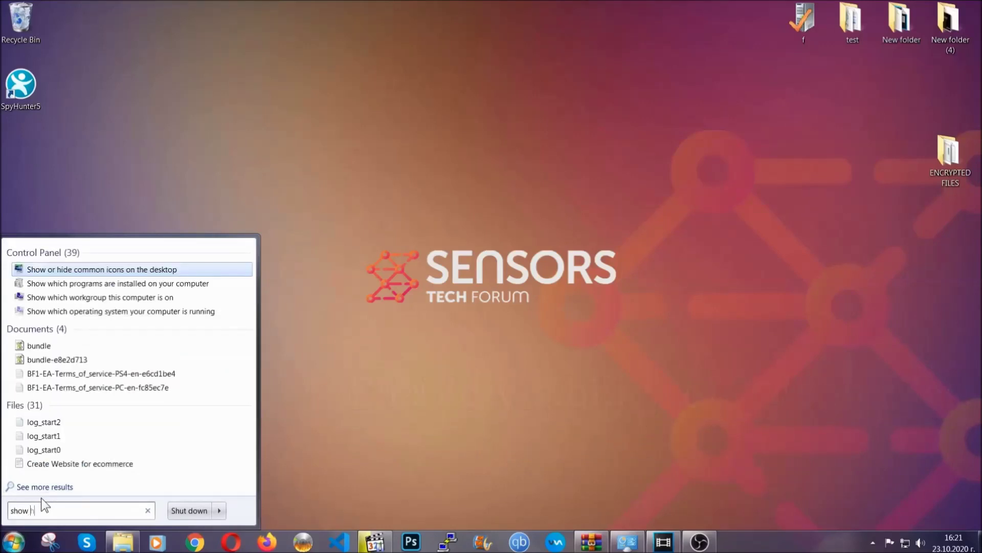
pyautogui.write('idden files and folders')
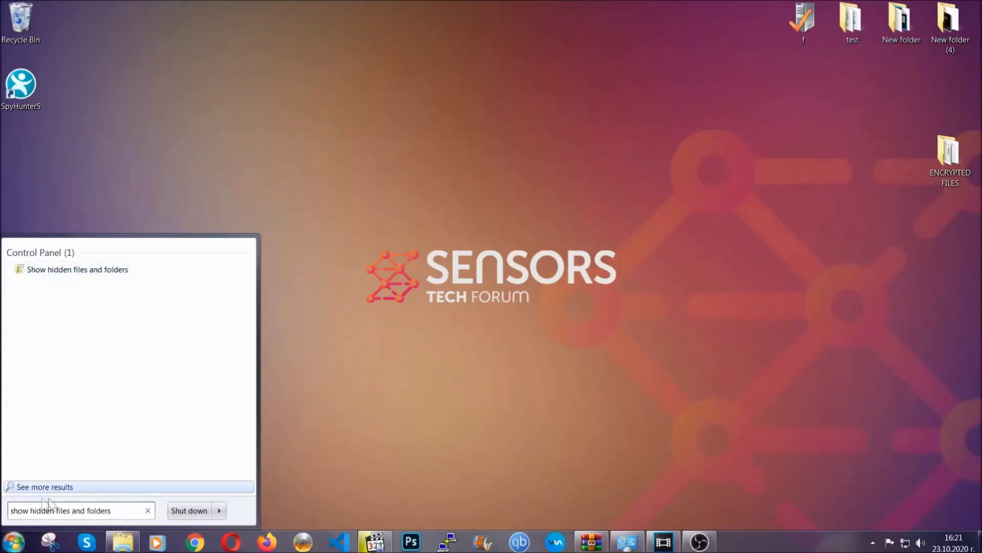
pyautogui.click(116, 271)
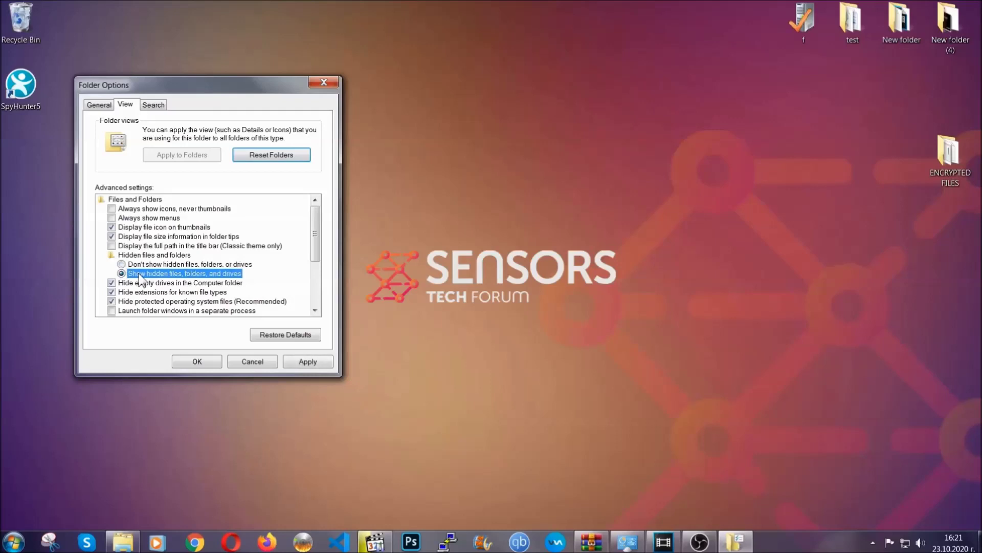
pyautogui.click(304, 364)
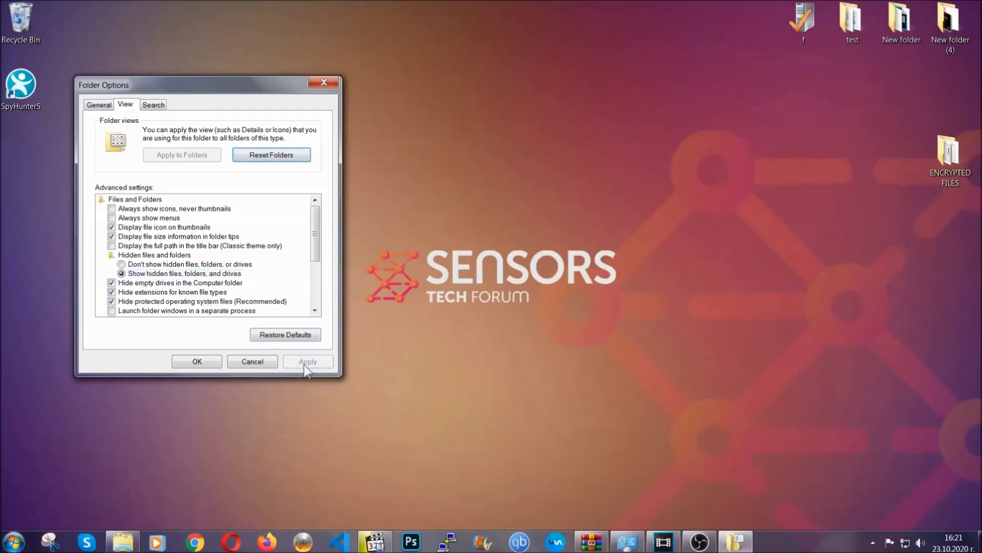
pyautogui.click(197, 361)
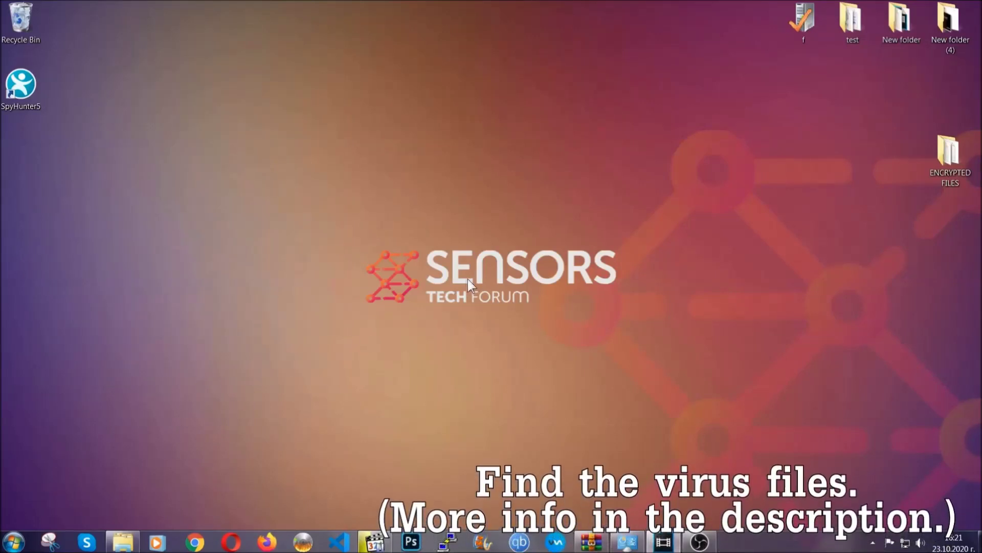
# Search the whole computer for 'fileextension:exe Example Virus Name'
pyautogui.click(13, 542)
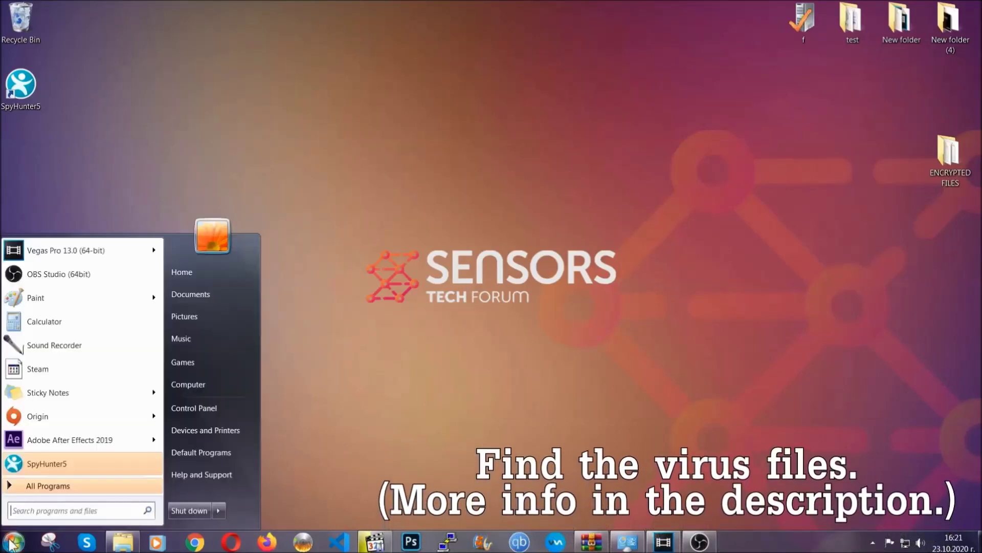
pyautogui.click(202, 383)
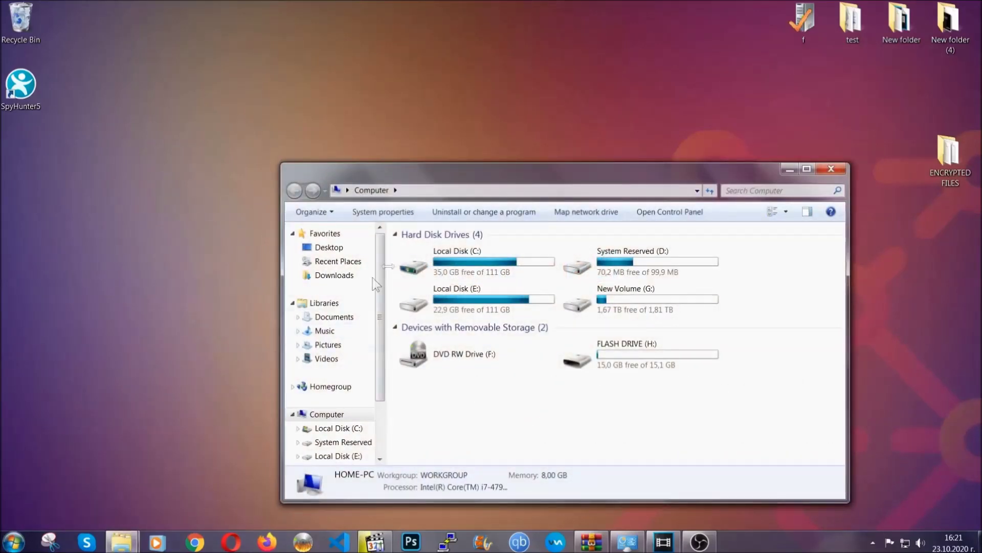
pyautogui.moveTo(529, 180); pyautogui.dragTo(467, 132)
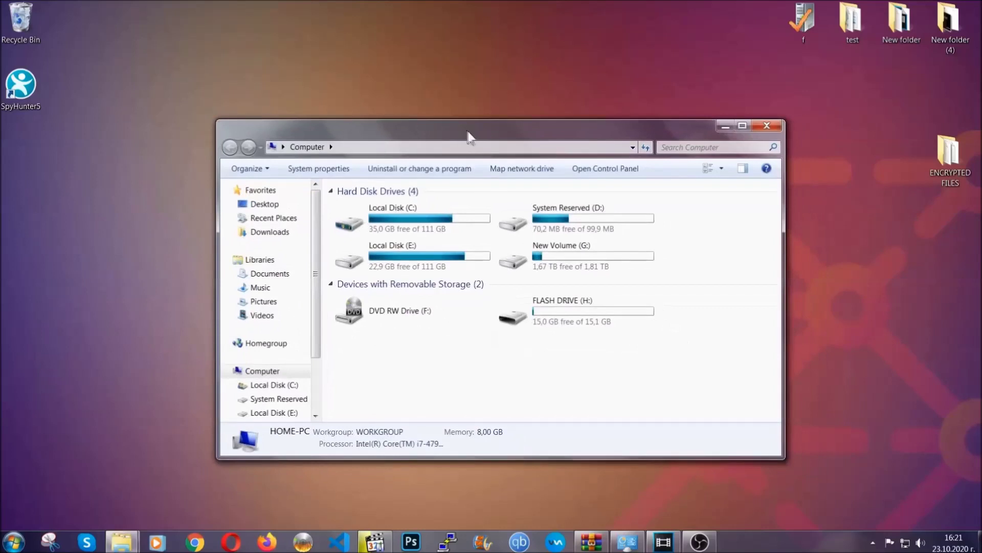
pyautogui.click(670, 147)
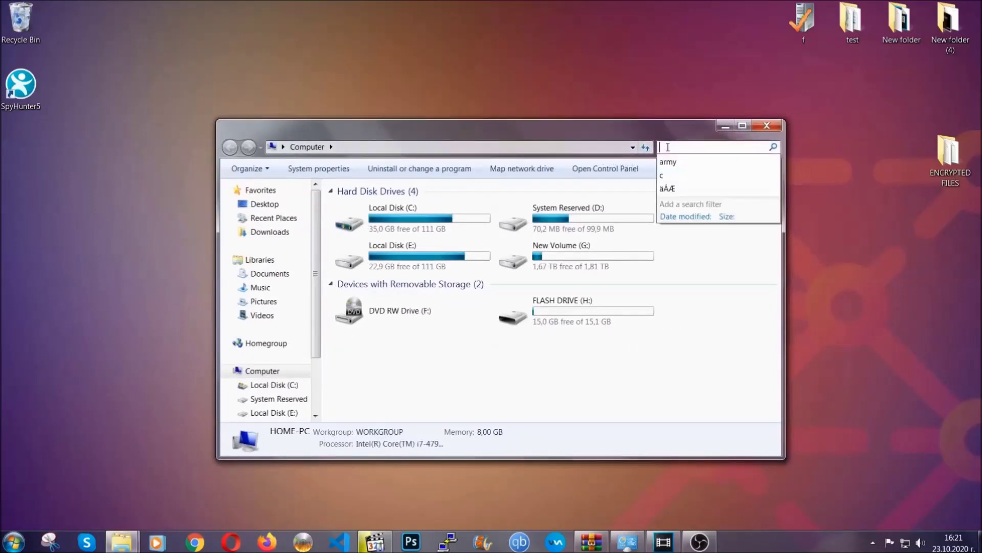
pyautogui.write('fileex')
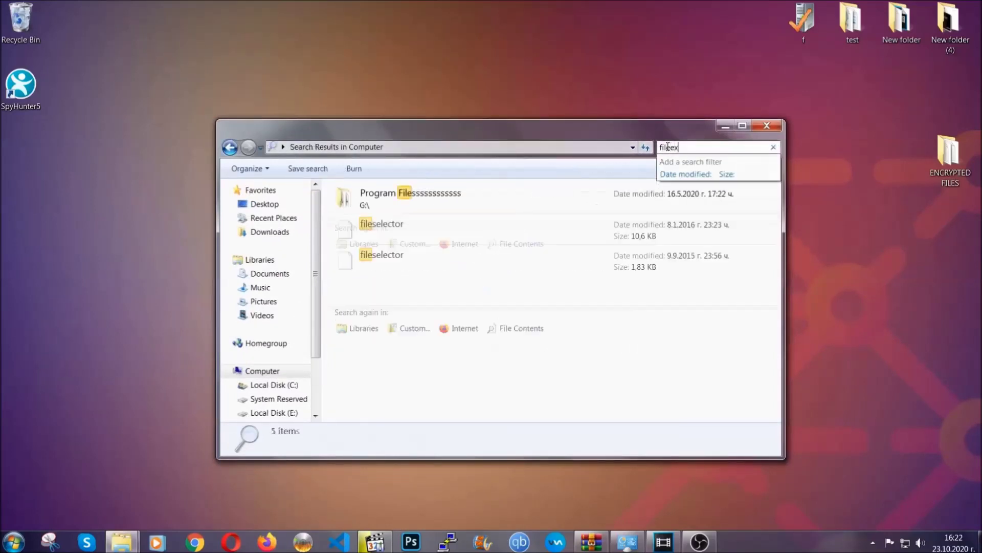
pyautogui.write('tension')
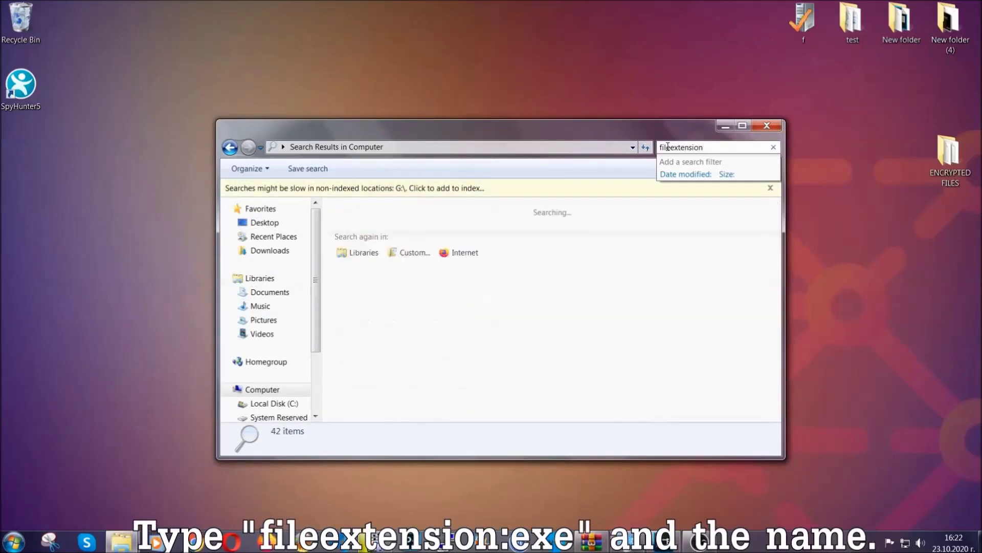
pyautogui.write(':exe Example Virs')
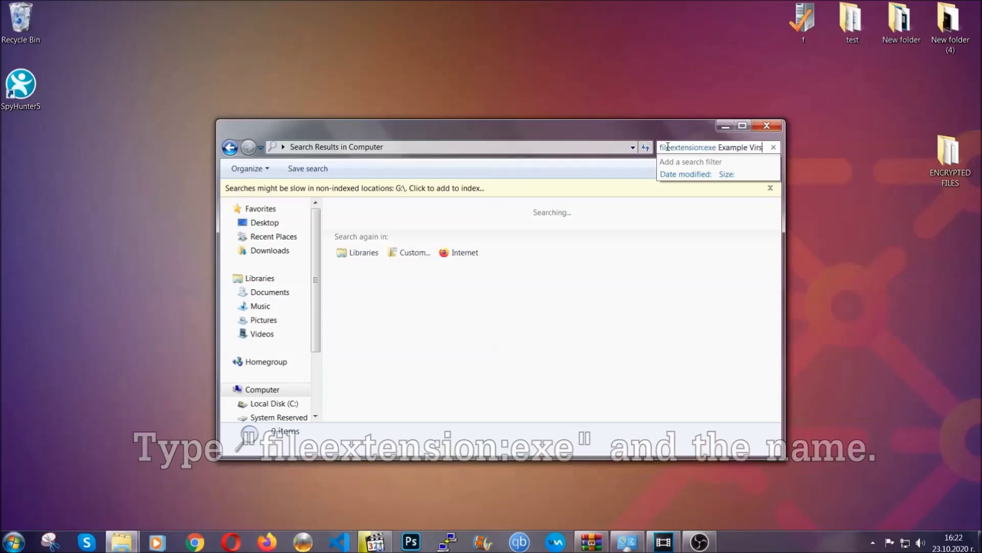
pyautogui.press('BackSpace')
pyautogui.write('us Name')
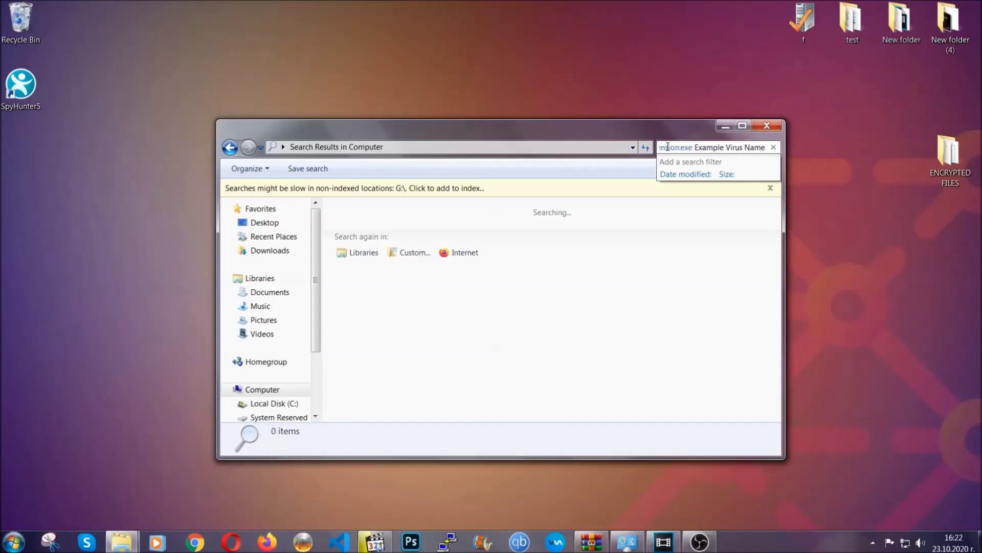
pyautogui.press('Return')
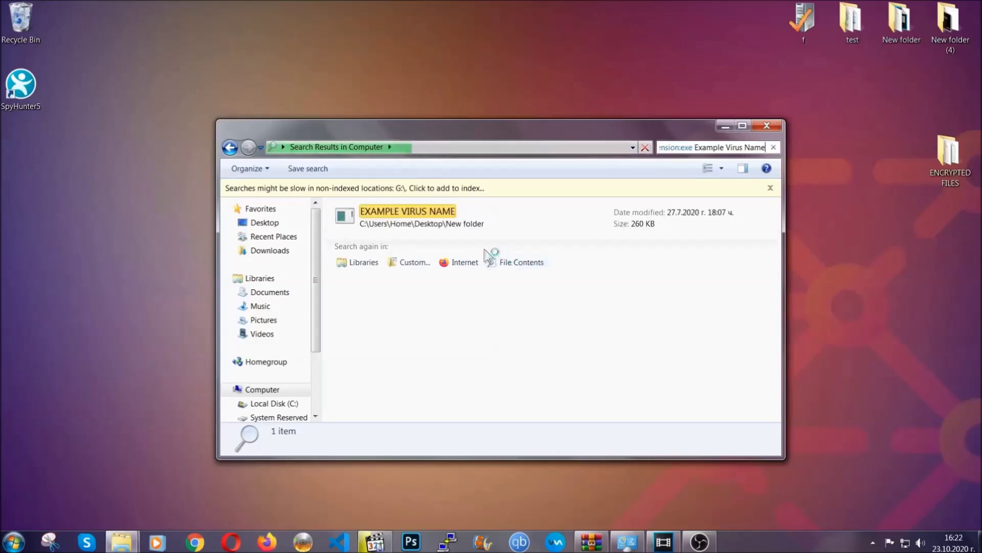
# Delete the EXAMPLE VIRUS NAME result to the Recycle Bin and close the window
pyautogui.click(429, 208)
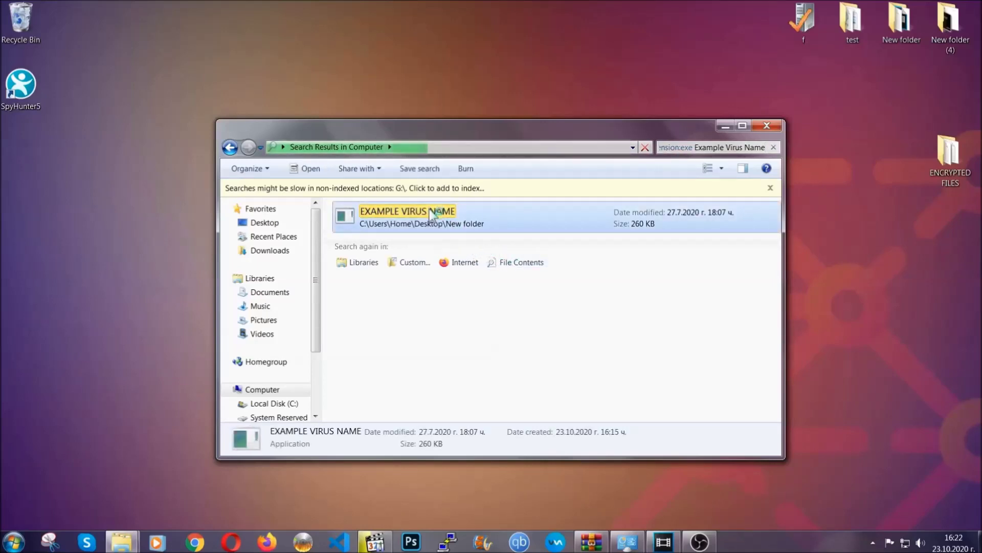
pyautogui.rightClick(430, 210)
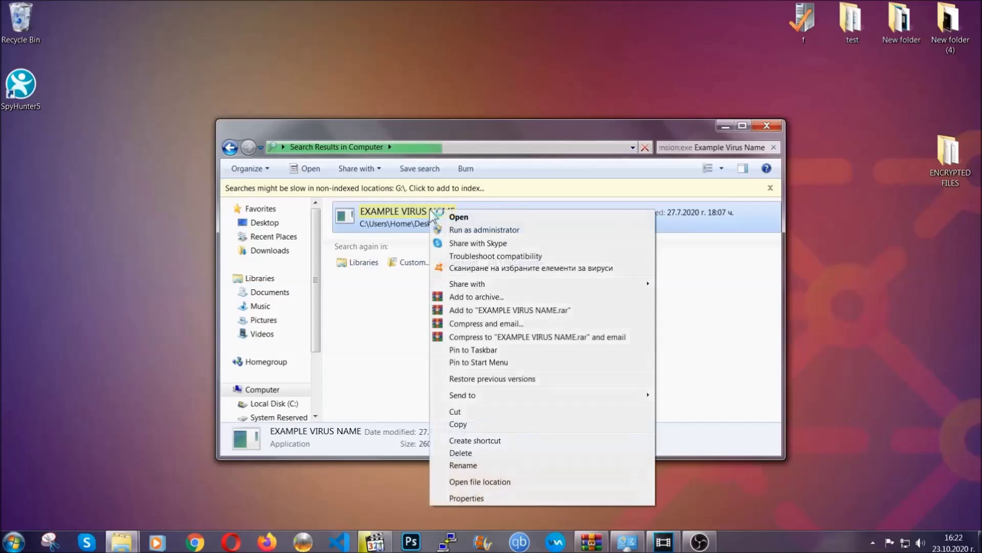
pyautogui.click(461, 452)
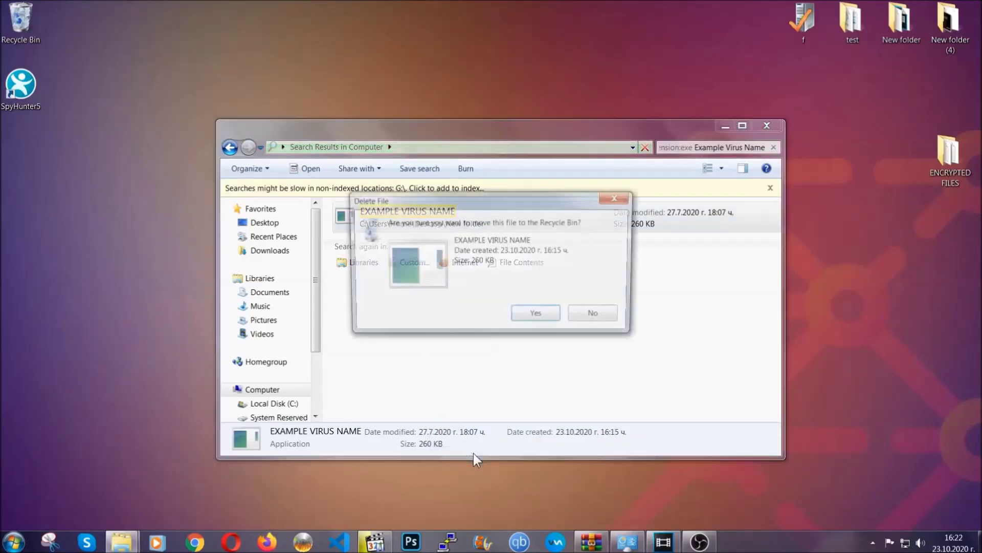
pyautogui.click(537, 317)
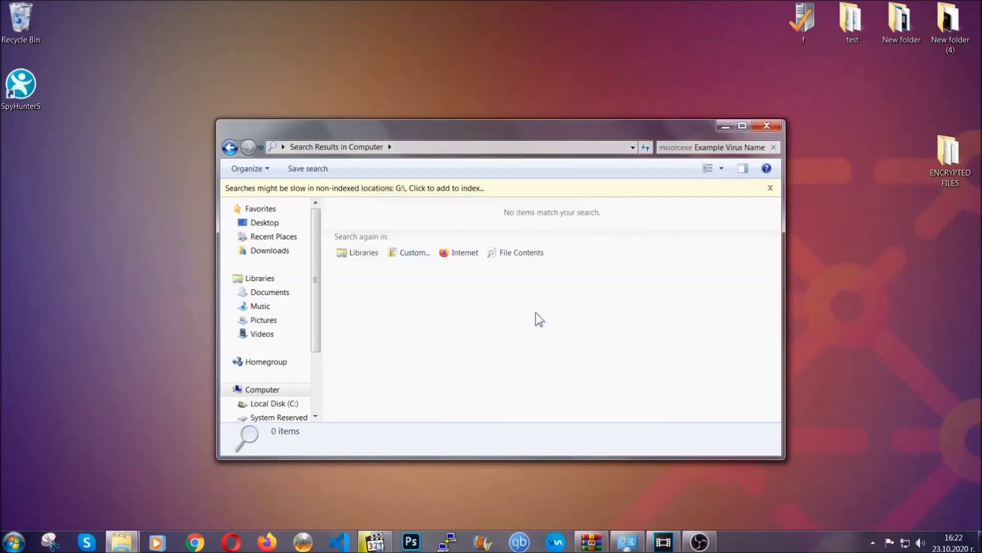
pyautogui.click(767, 125)
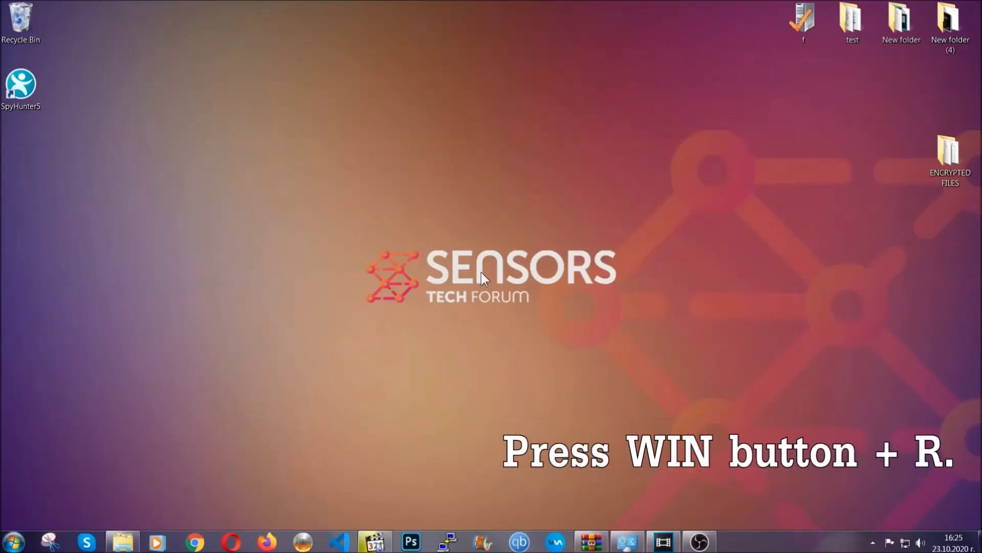
# Launch the Registry Editor by running REGEDIT from the Run prompt
pyautogui.press('super+r')
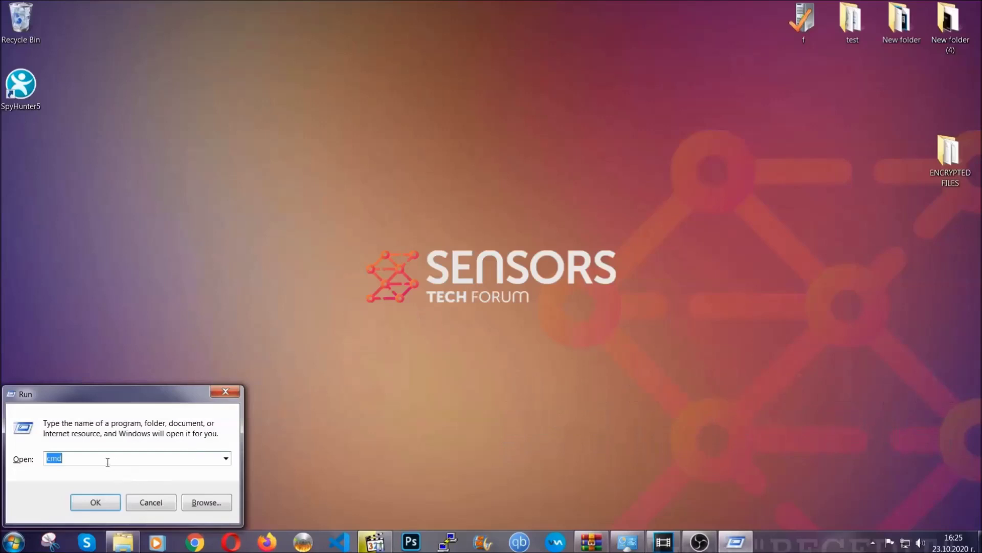
pyautogui.write('REGEDIT')
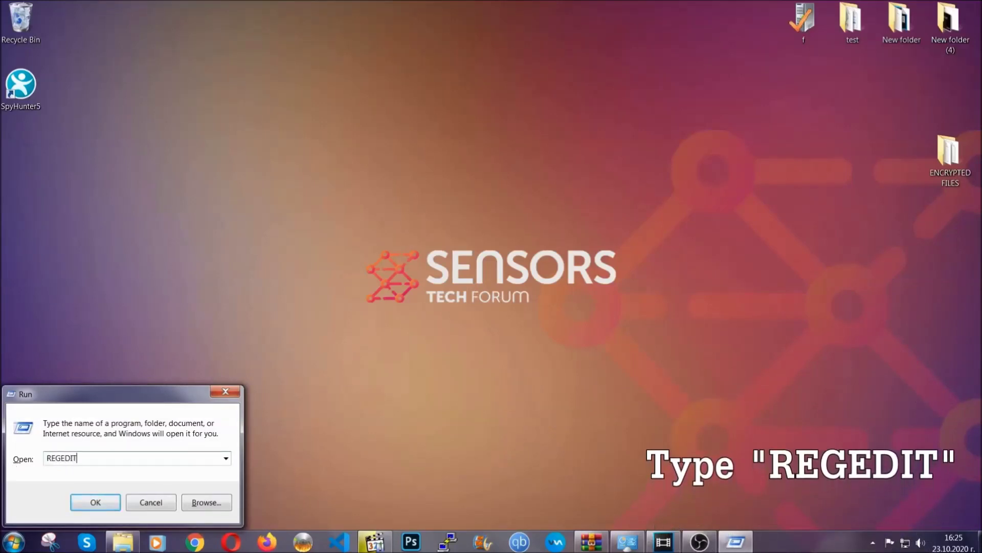
pyautogui.click(85, 500)
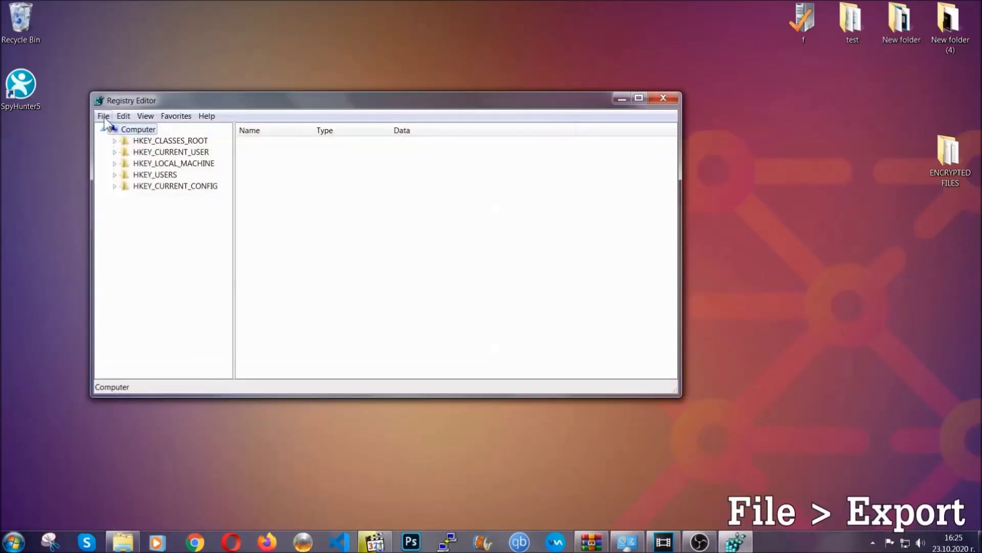
# Export the entire registry to the Desktop as a file named BACKUP
pyautogui.click(104, 117)
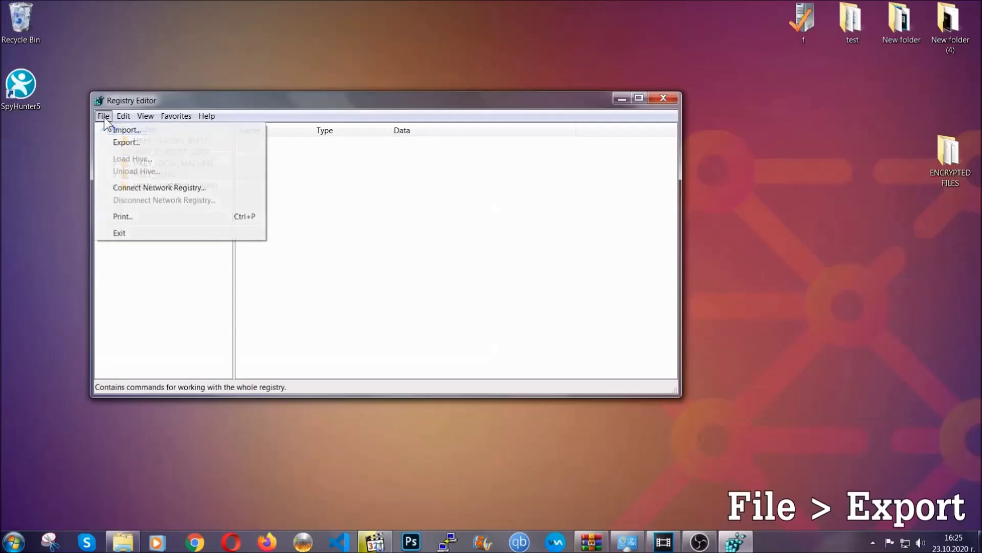
pyautogui.click(127, 142)
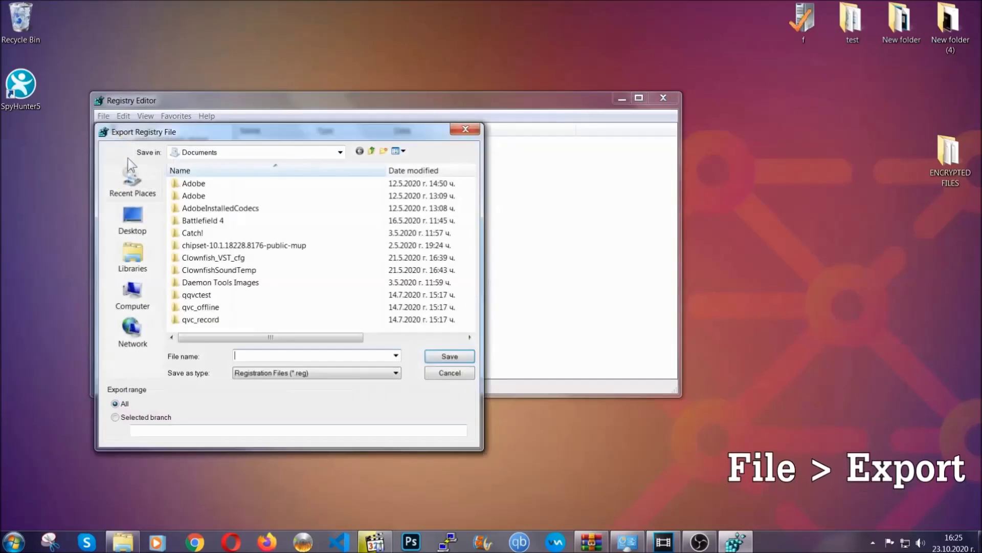
pyautogui.click(128, 217)
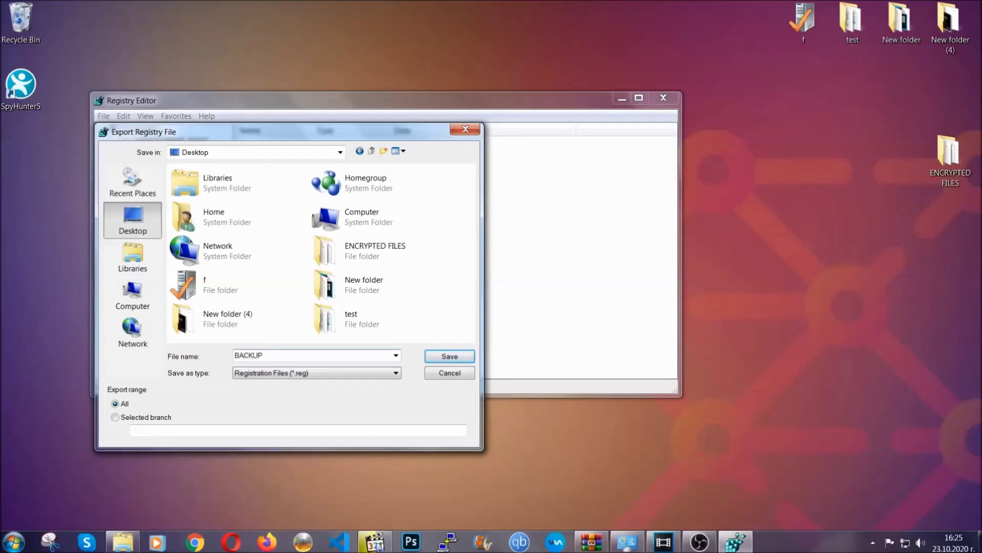
pyautogui.click(443, 357)
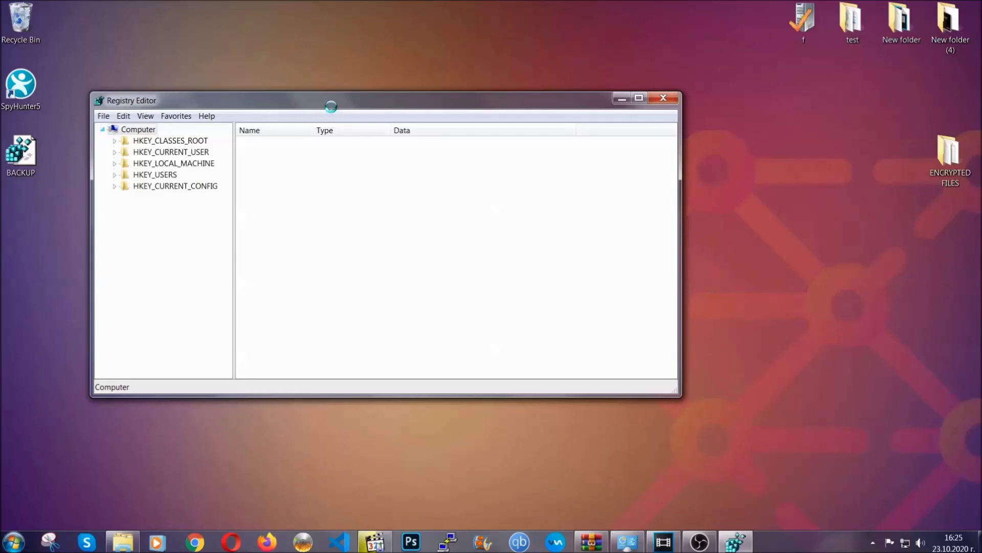
# Find the RunOnce key via Find, then select the neighbouring Run key to see its values
pyautogui.moveTo(331, 107); pyautogui.dragTo(429, 139)
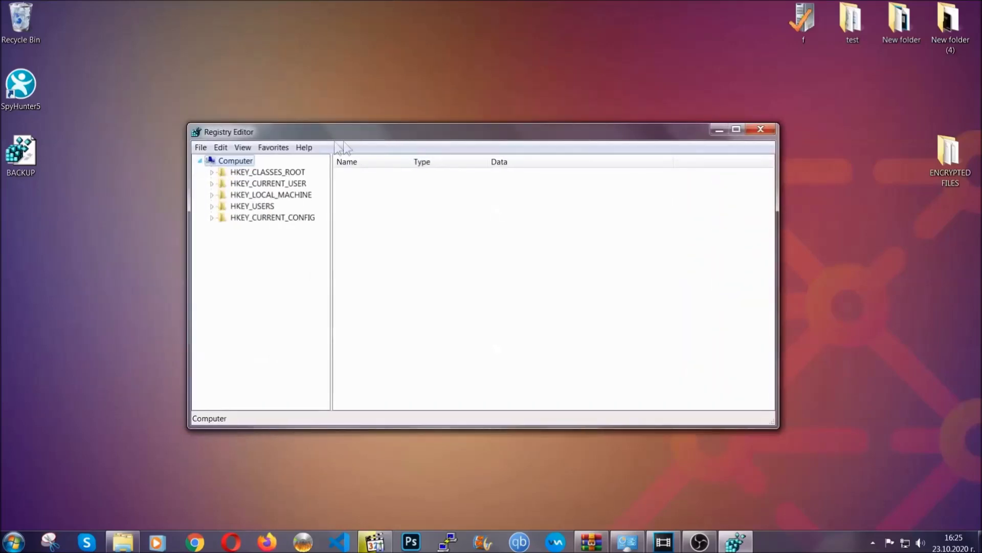
pyautogui.click(200, 147)
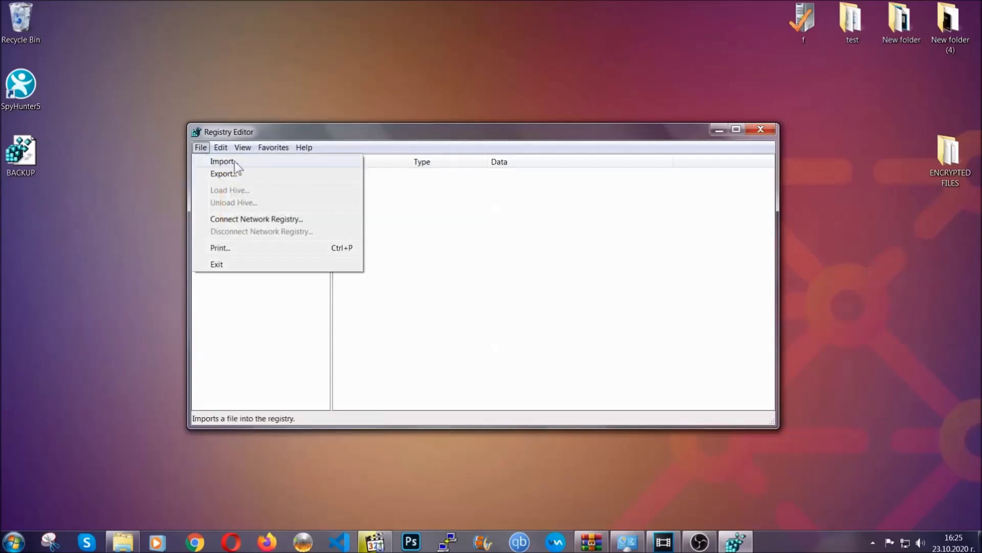
pyautogui.click(201, 148)
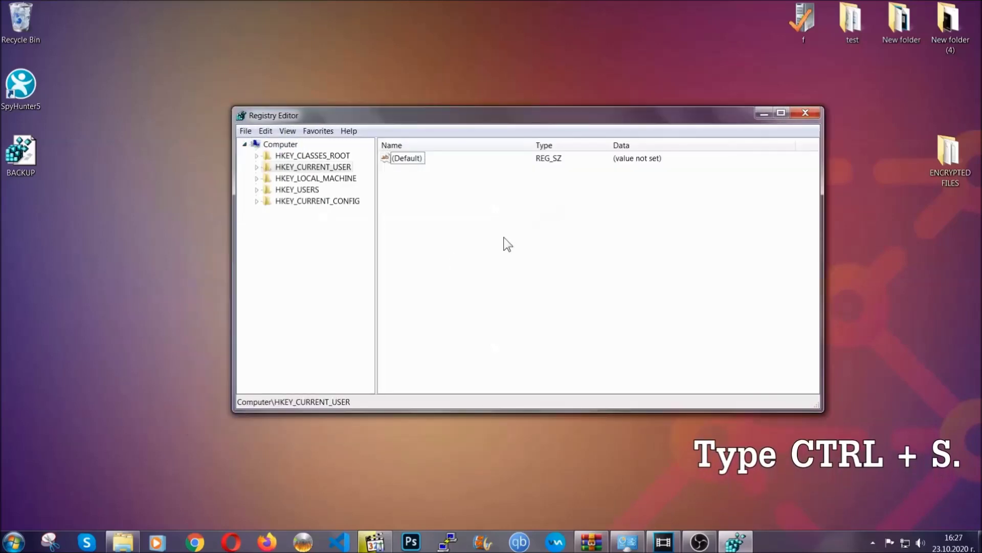
pyautogui.hotkey('ctrl', 'f')
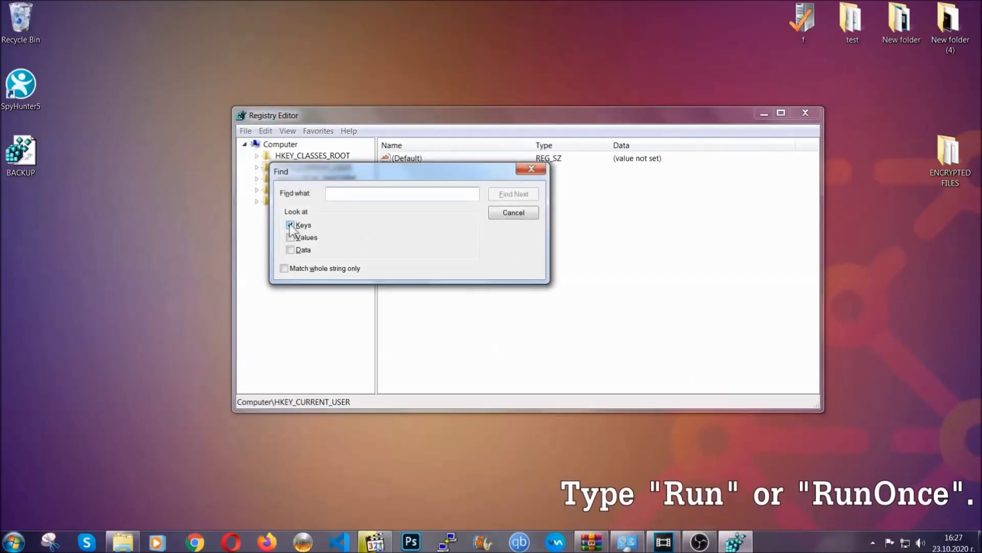
pyautogui.write('R')
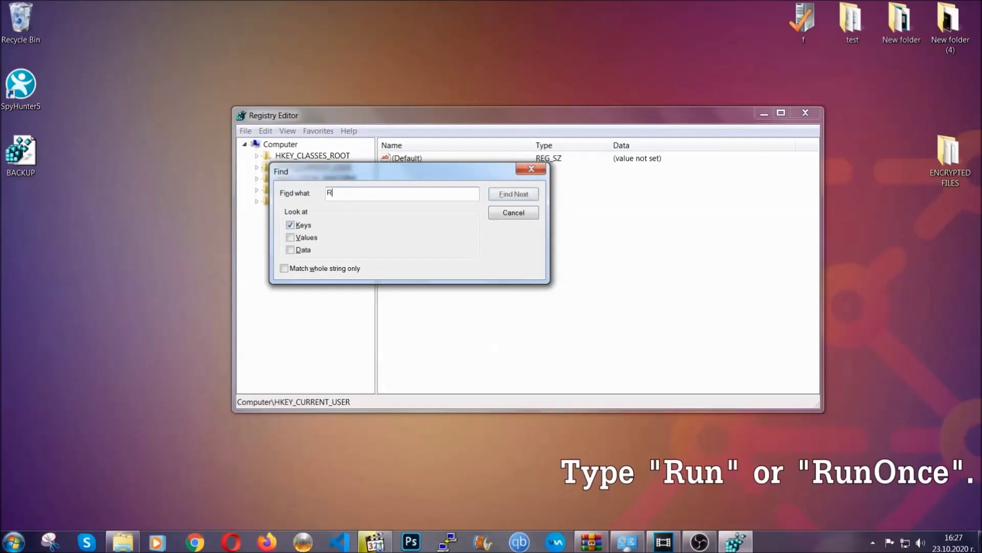
pyautogui.write('unOnce')
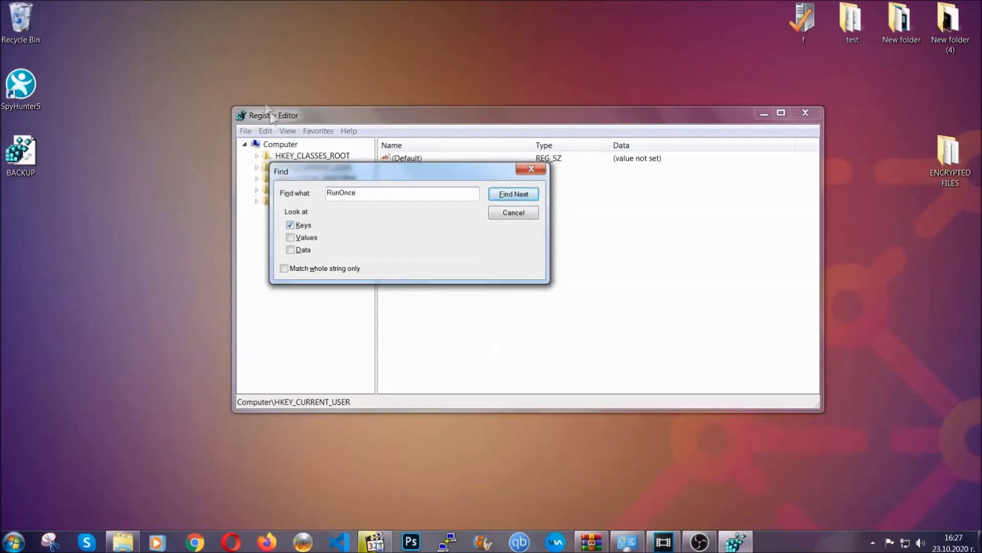
pyautogui.click(525, 196)
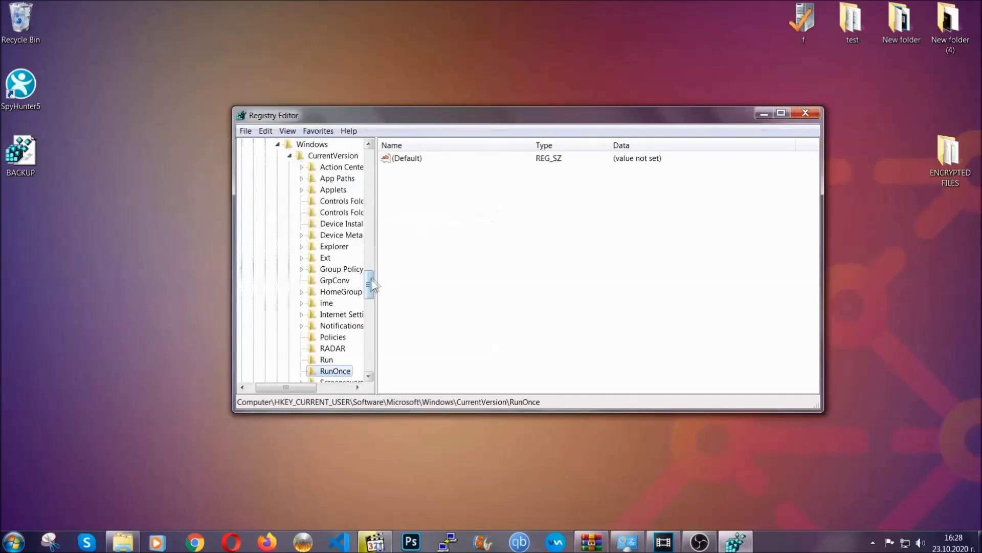
pyautogui.moveTo(372, 284); pyautogui.dragTo(368, 296)
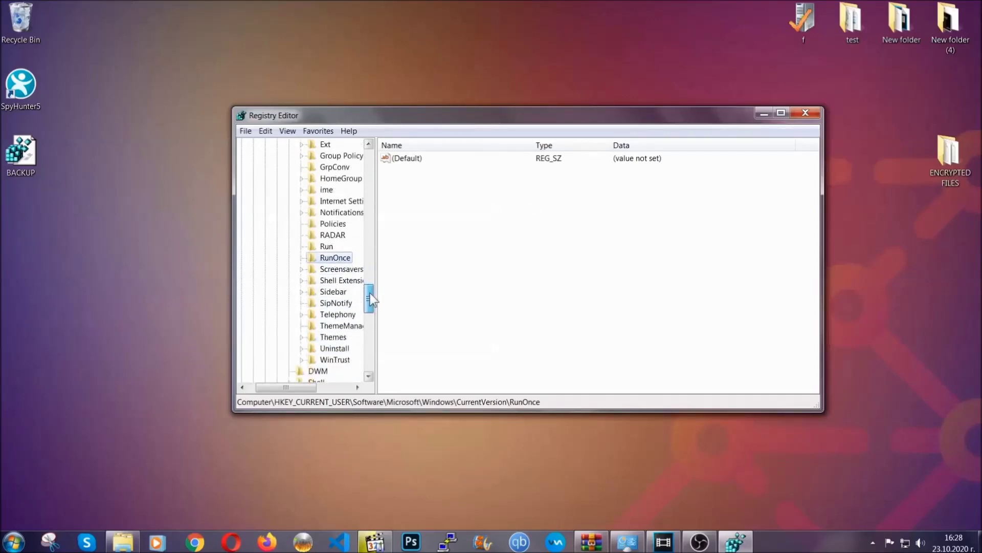
pyautogui.click(326, 247)
# Delete the THE VIRUS value from the Run key and close Registry Editor
pyautogui.click(403, 197)
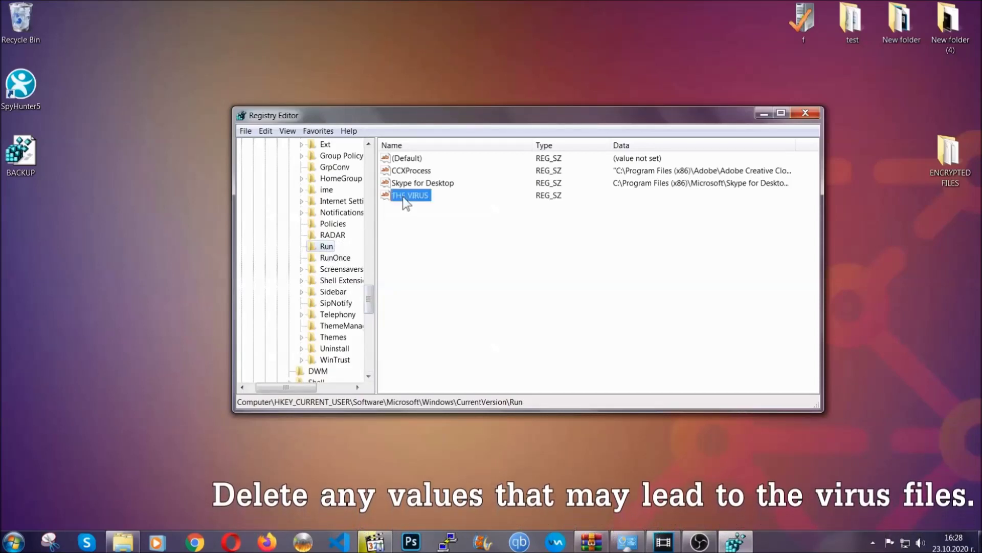
pyautogui.rightClick(403, 197)
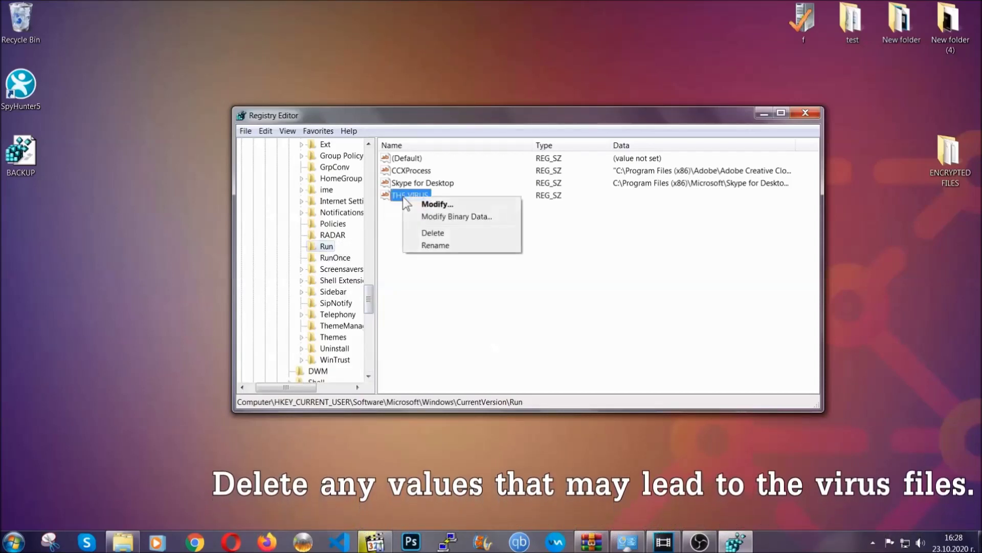
pyautogui.click(426, 235)
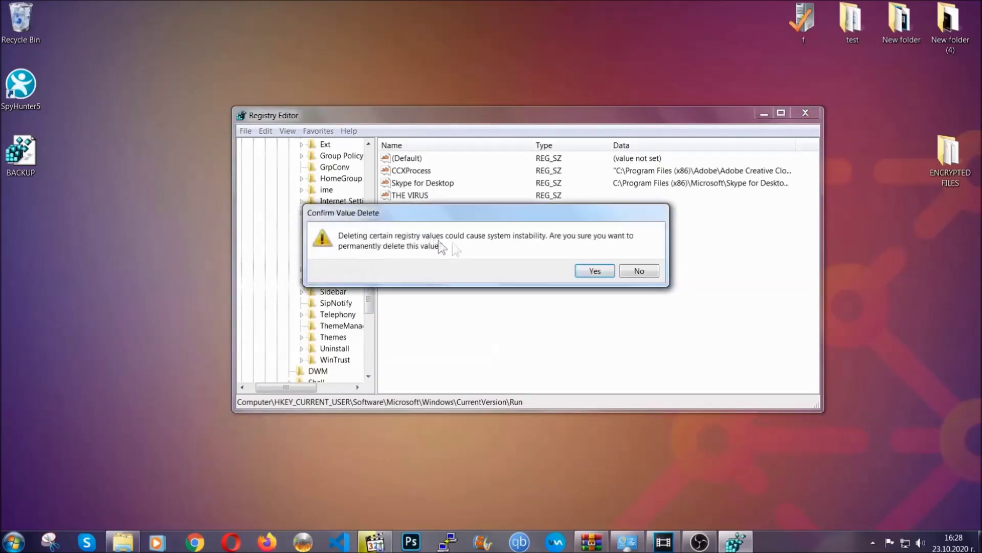
pyautogui.click(595, 272)
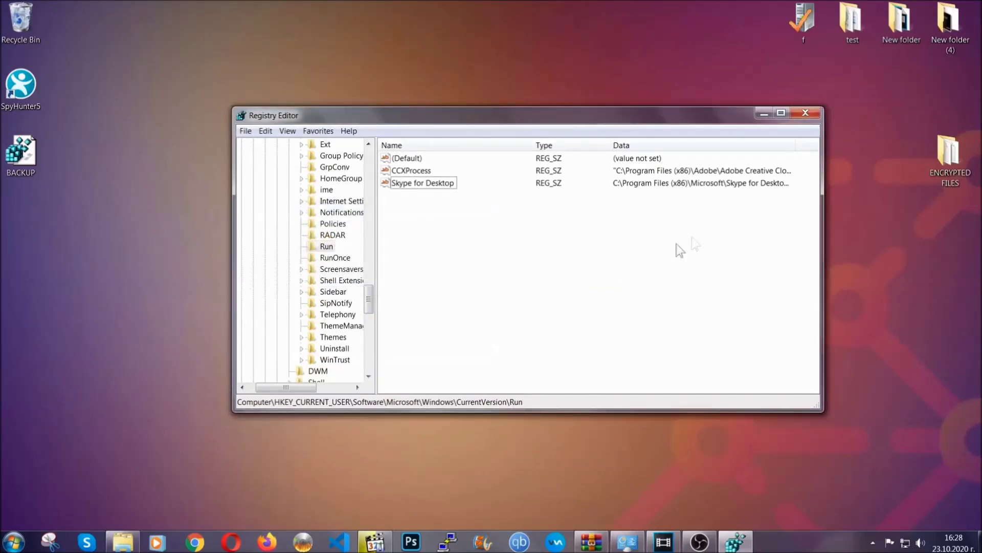
pyautogui.click(806, 113)
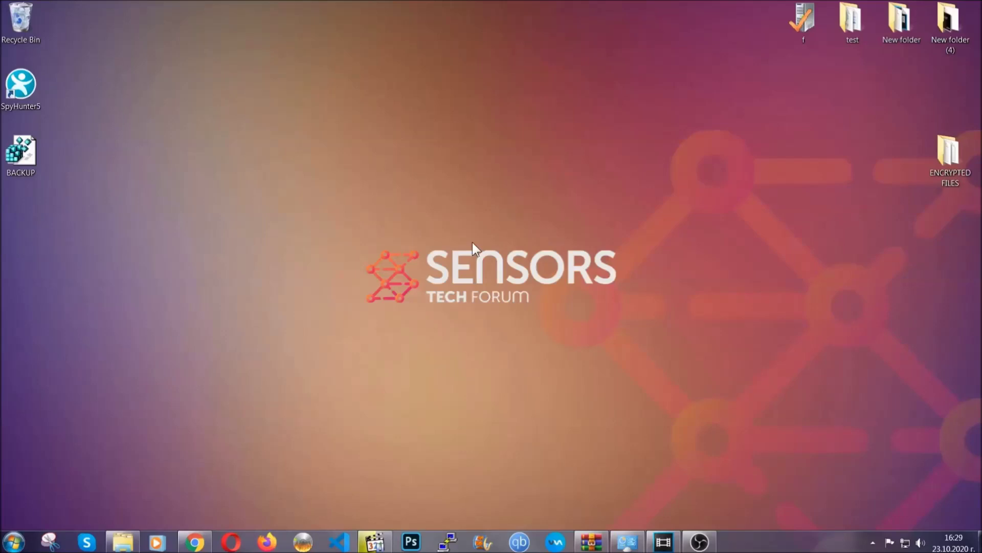
# Restore Chrome showing the SensorsTechForum ransomware file-recovery article and scroll to its list of restore methods
pyautogui.click(194, 544)
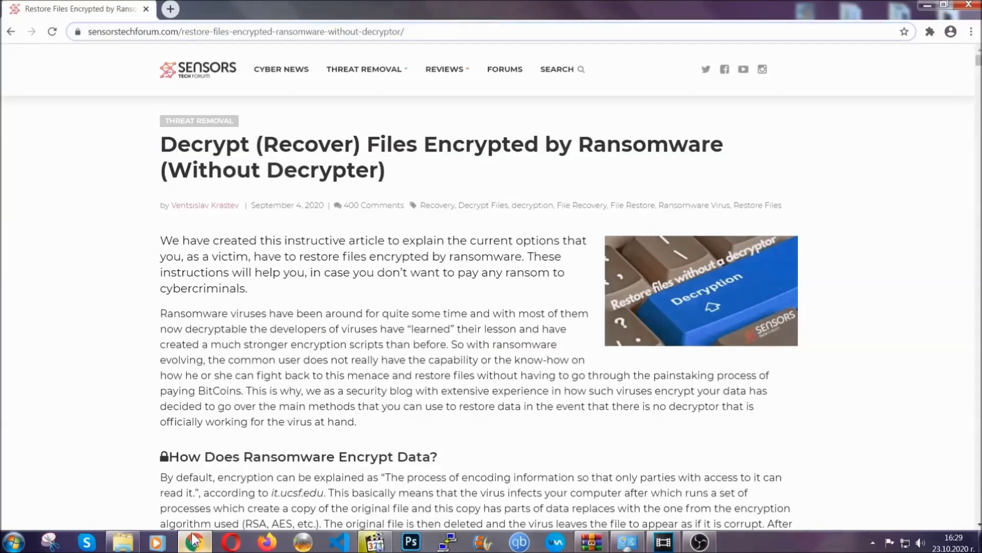
pyautogui.moveTo(96, 31); pyautogui.dragTo(443, 36)
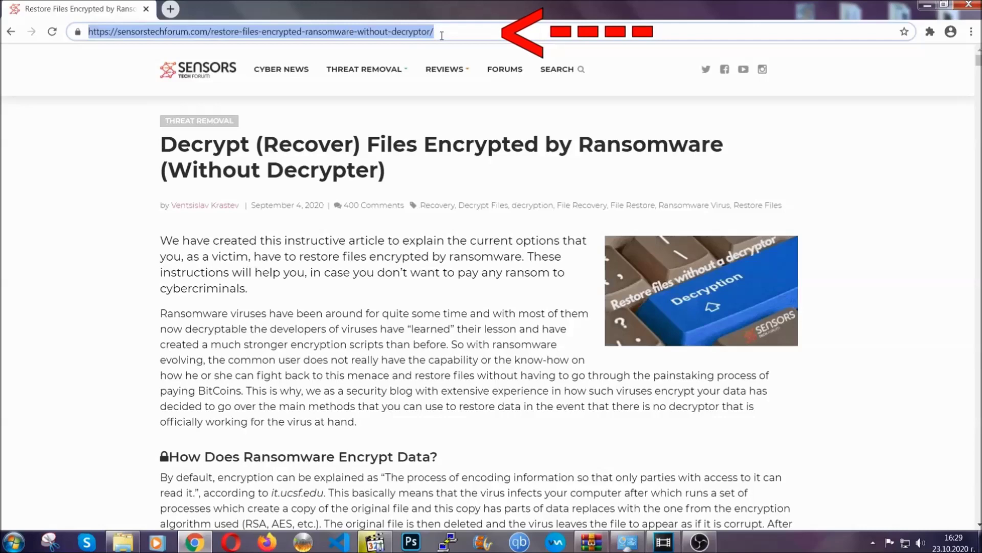
pyautogui.moveTo(445, 69)
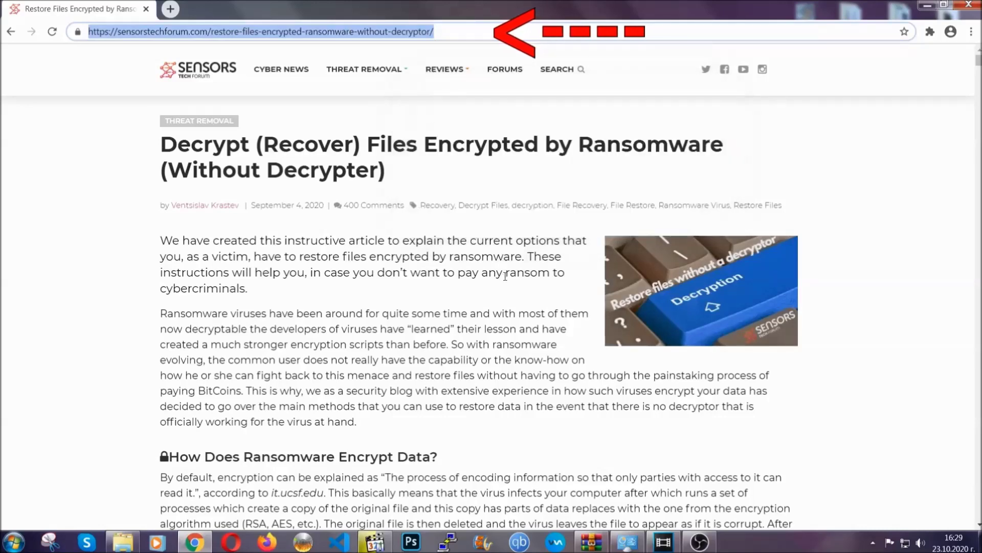
pyautogui.scroll(-5, 505, 279)
pyautogui.scroll(-7, 505, 279)
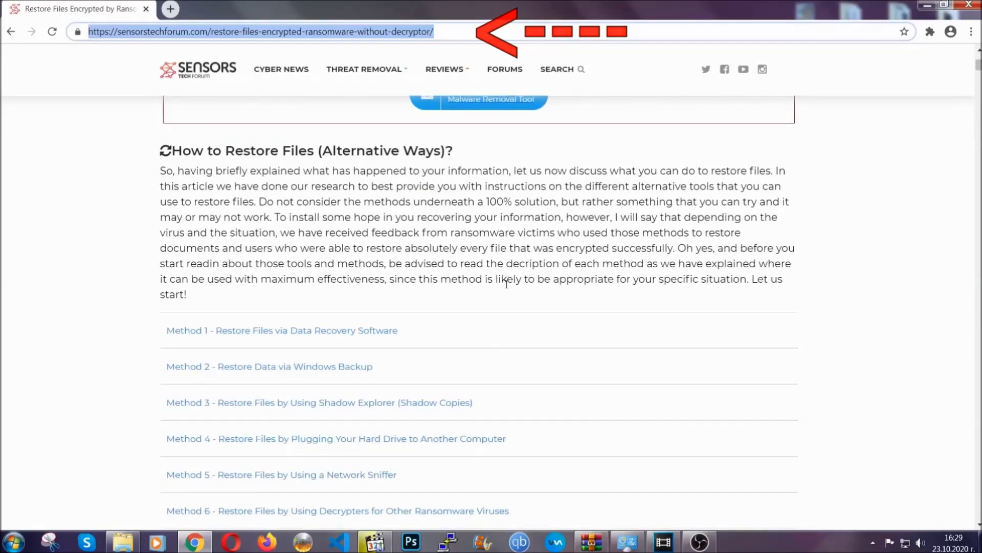
pyautogui.scroll(-3, 505, 278)
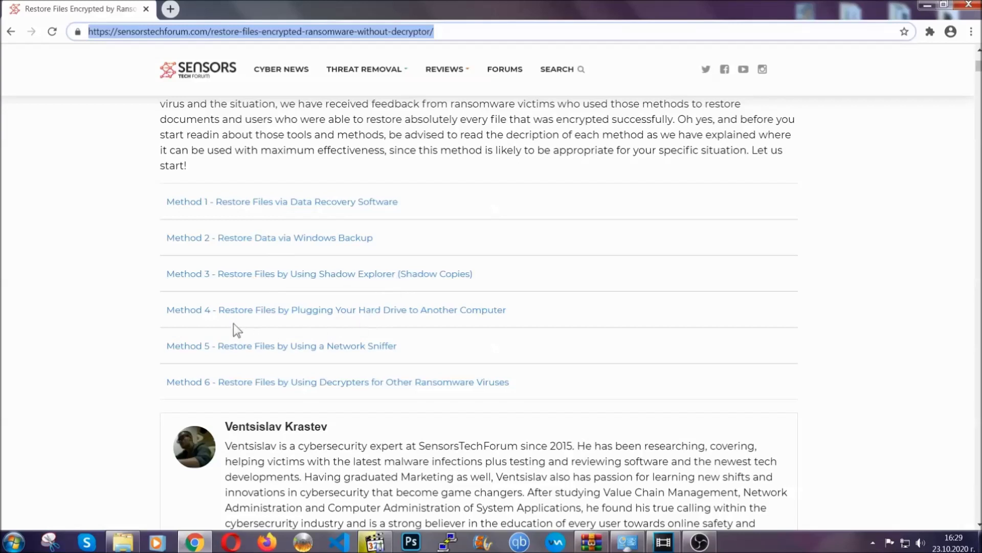
# Expand the Method 2 Windows Backup section and review its table
pyautogui.click(306, 237)
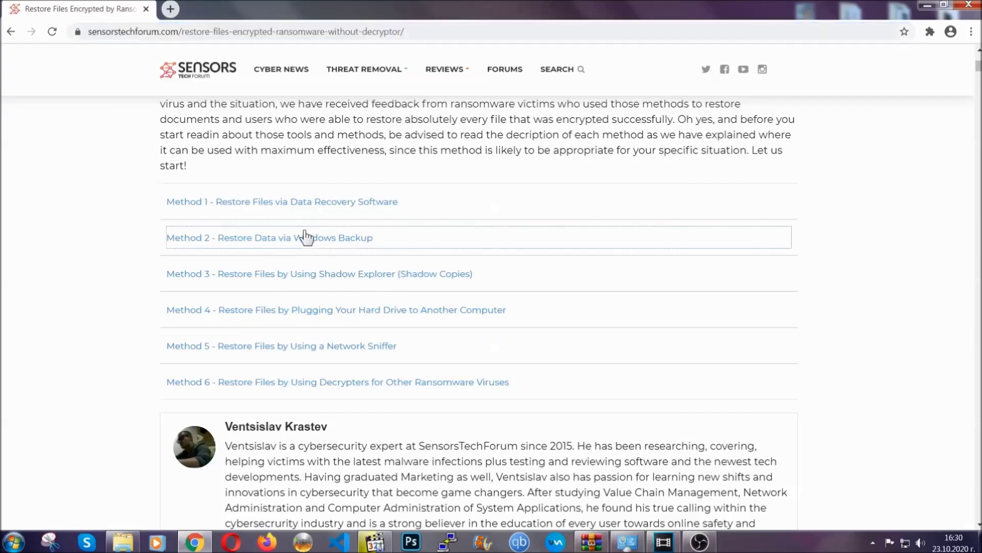
pyautogui.moveTo(284, 309); pyautogui.dragTo(348, 386)
pyautogui.click(348, 385)
pyautogui.scroll(-4, 350, 383)
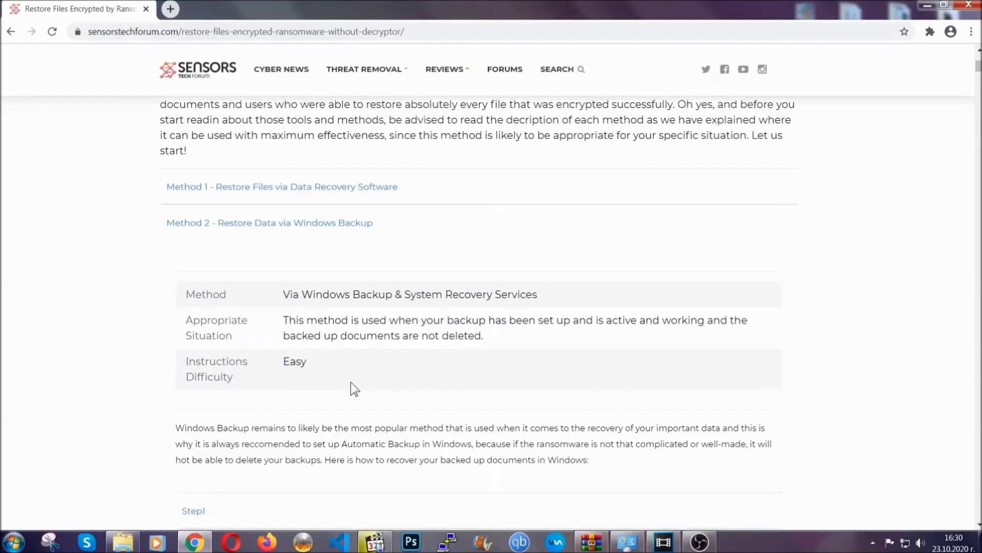
pyautogui.scroll(-1, 351, 382)
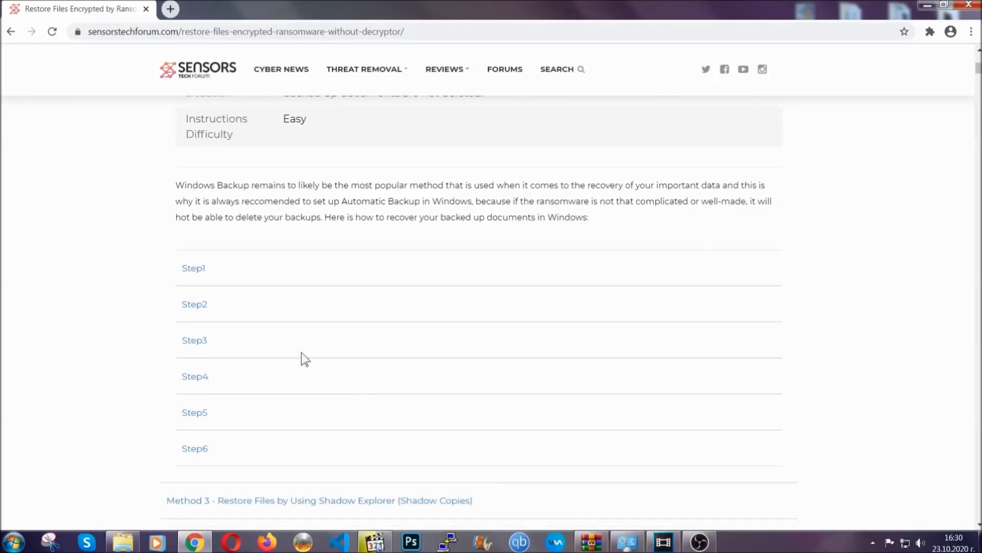
# Expand Step1, Step2 and Step3 of the Windows Backup method, then minimize Chrome
pyautogui.click(201, 270)
pyautogui.scroll(-5, 461, 317)
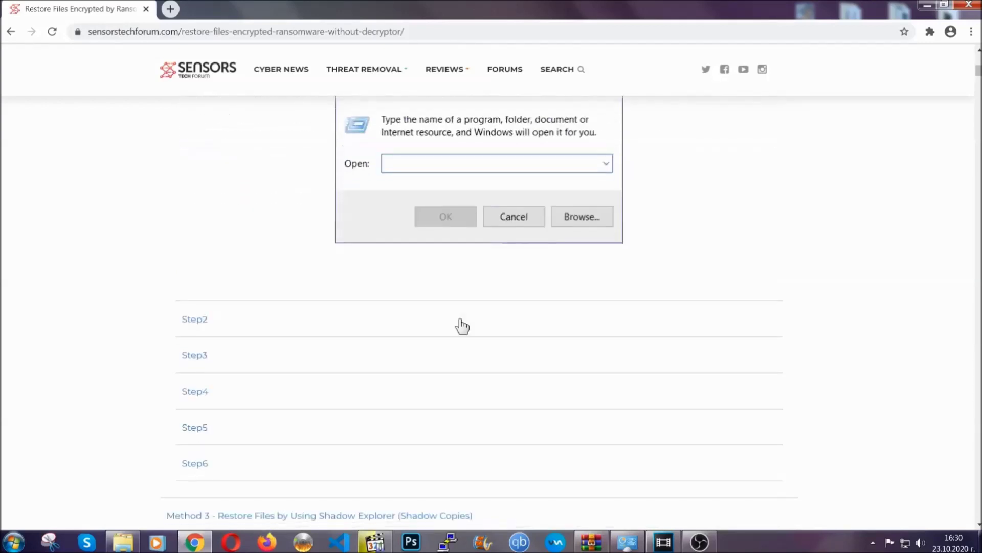
pyautogui.click(230, 320)
pyautogui.scroll(-5, 439, 328)
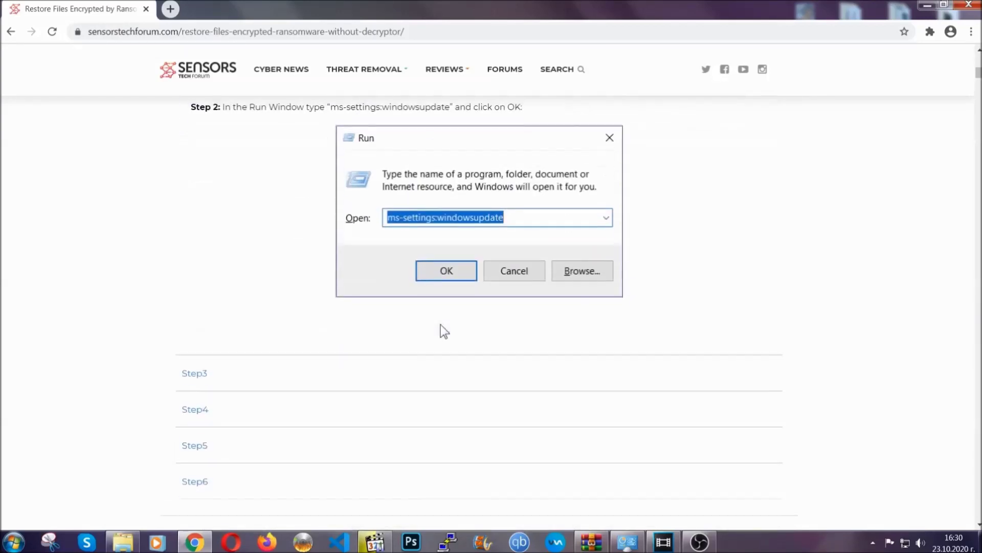
pyautogui.click(289, 375)
pyautogui.scroll(-4, 404, 347)
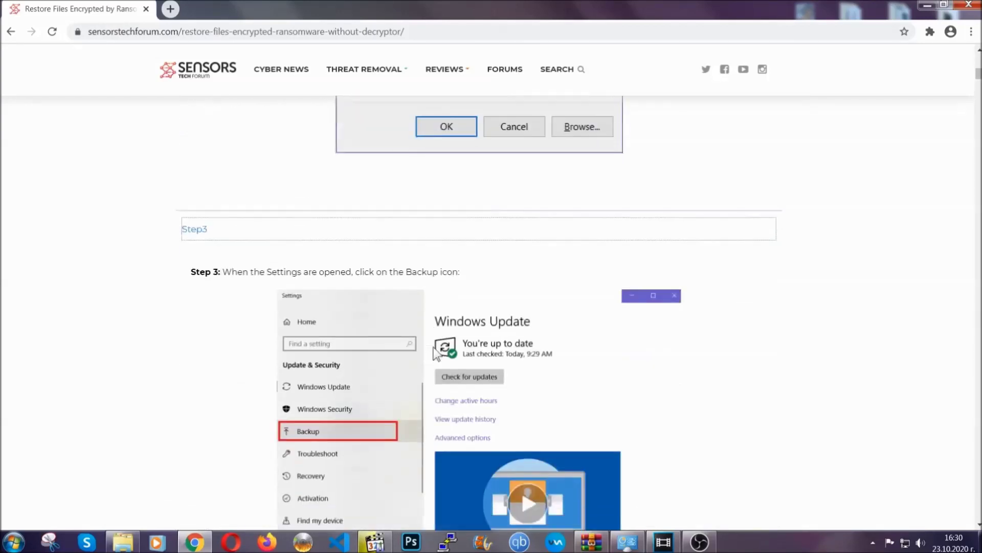
pyautogui.scroll(-3, 433, 349)
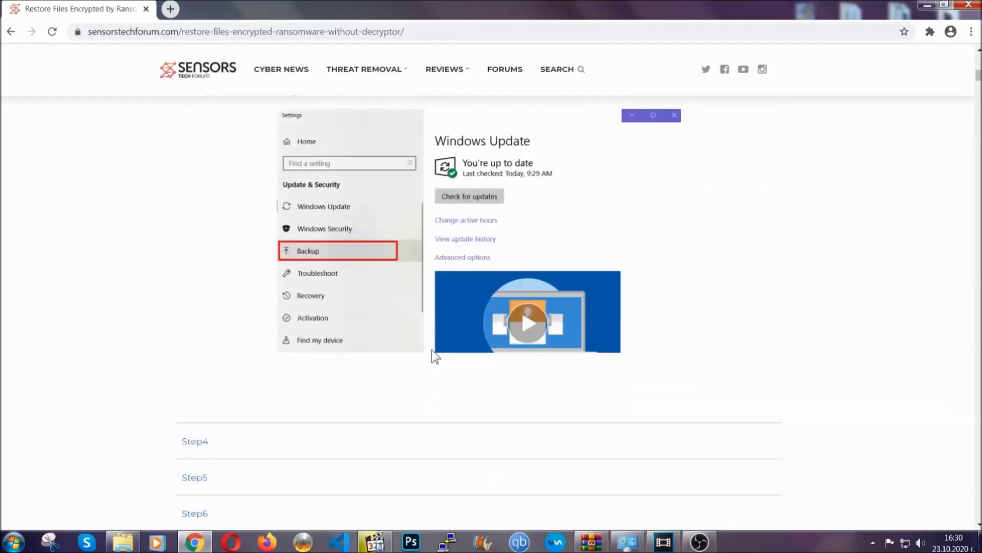
pyautogui.scroll(-3, 431, 349)
pyautogui.scroll(-8, 431, 351)
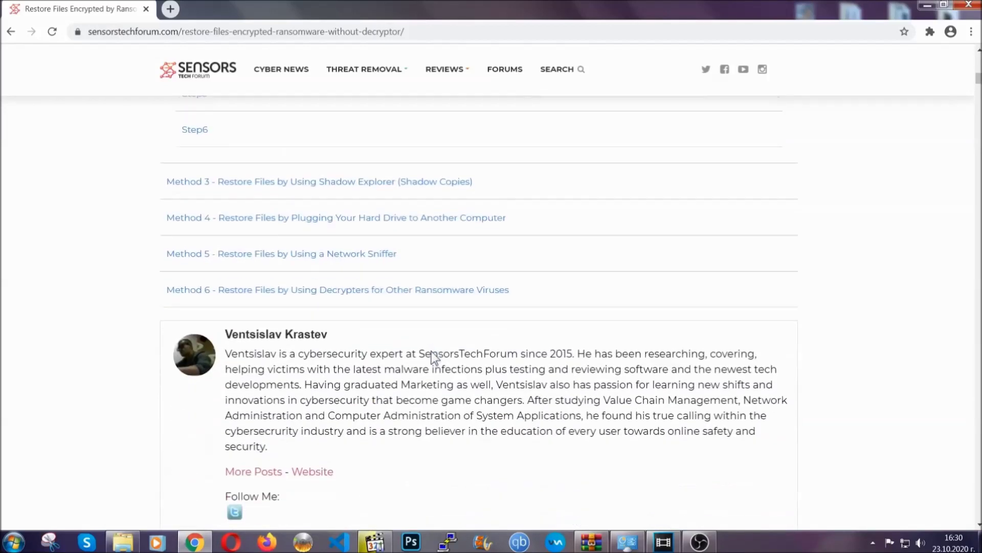
pyautogui.scroll(20, 432, 351)
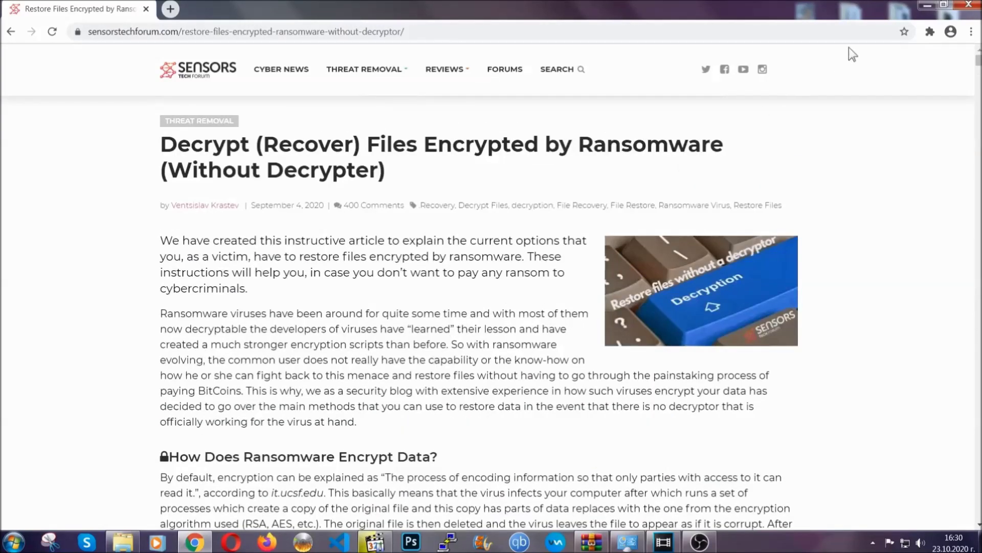
pyautogui.click(927, 5)
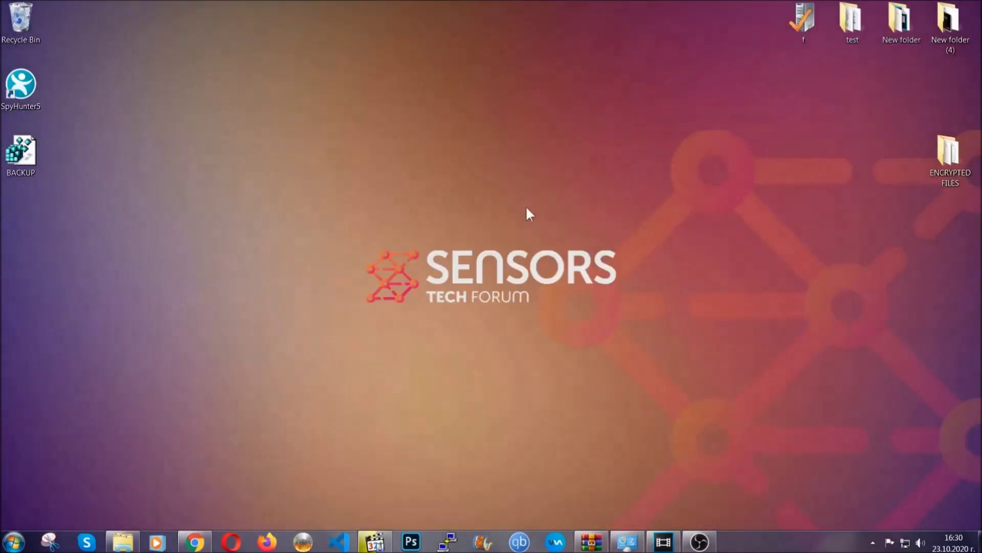